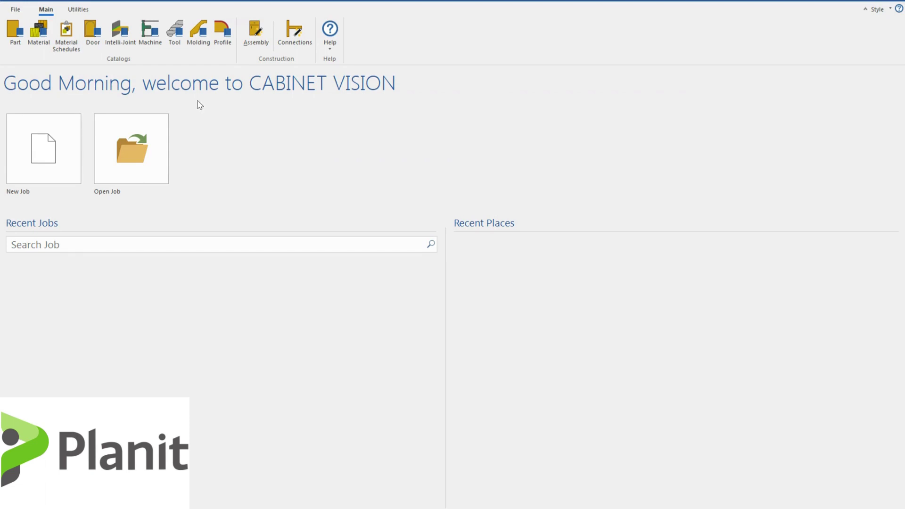
Open the Material catalog editor and pick the empty Demo Test category.
click(37, 49)
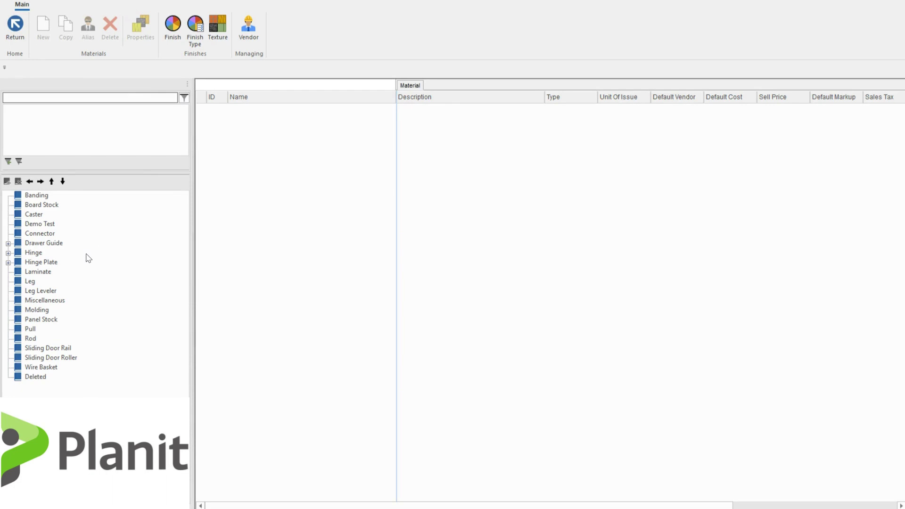
click(40, 225)
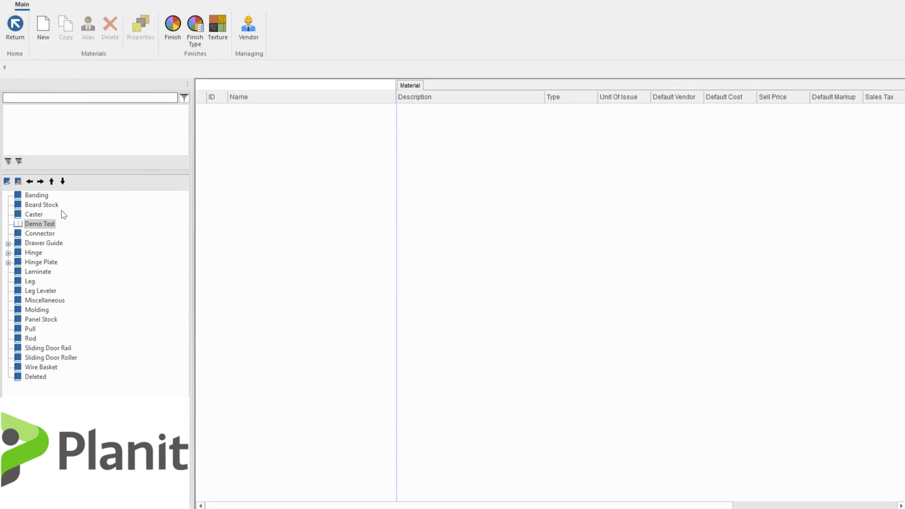
Create a new Panel Stock material and name it 'Blue MDF'.
click(47, 42)
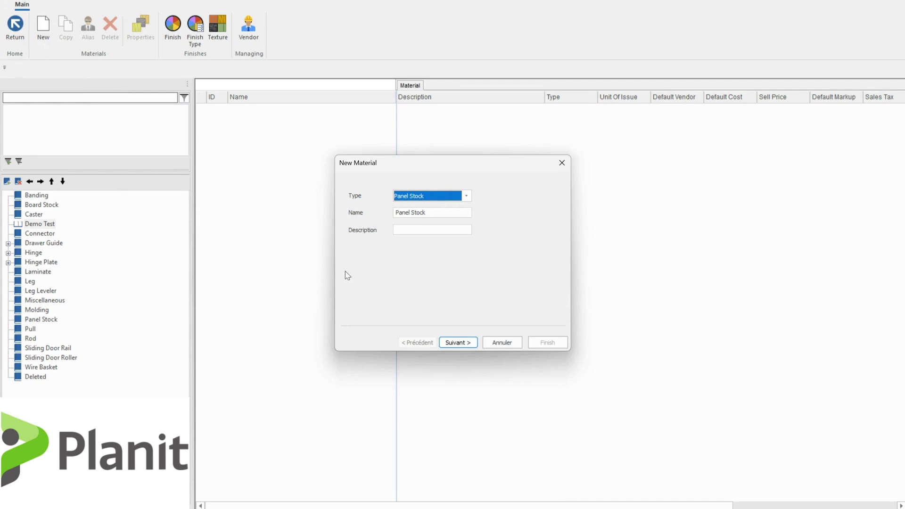
click(434, 212)
drag(445, 212, 395, 212)
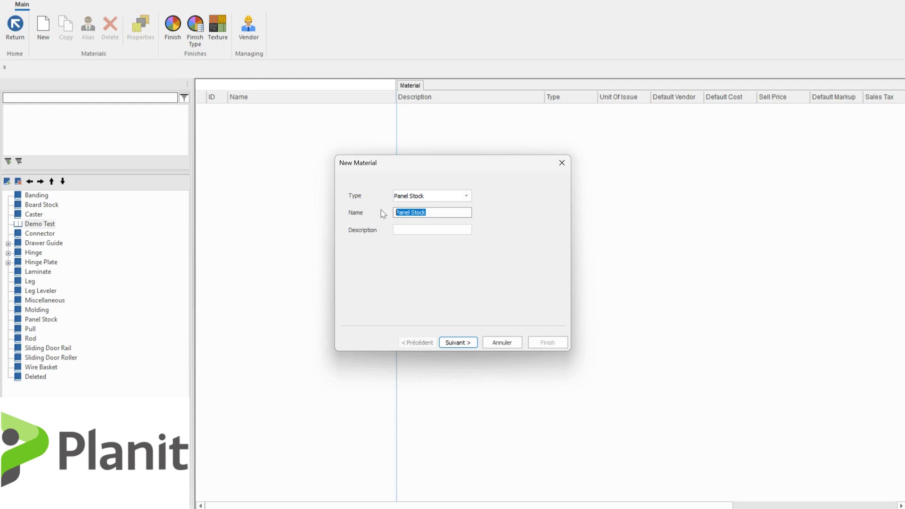
text(blue MDF)
key(BackSpace)
key(BackSpace)
key(BackSpace)
key(BackSpace)
key(BackSpace)
key(BackSpace)
key(BackSpace)
key(BackSpace)
text(Blue MDF)
Show Blue MDF's length, width and thickness in inches at 1/64 precision.
click(457, 342)
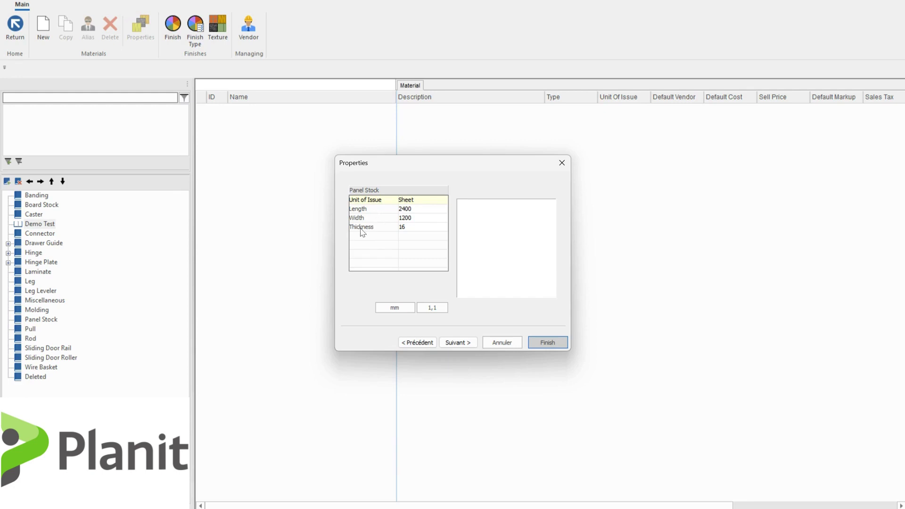
click(408, 208)
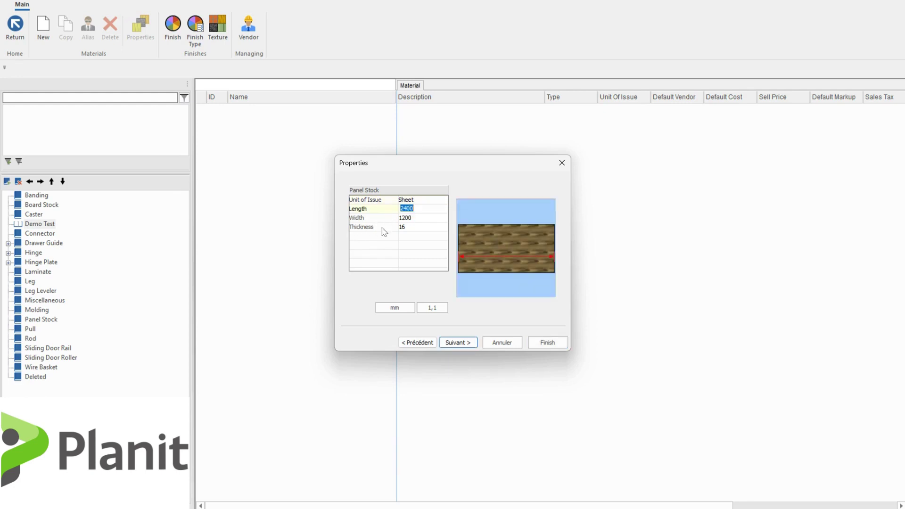
click(411, 217)
click(409, 227)
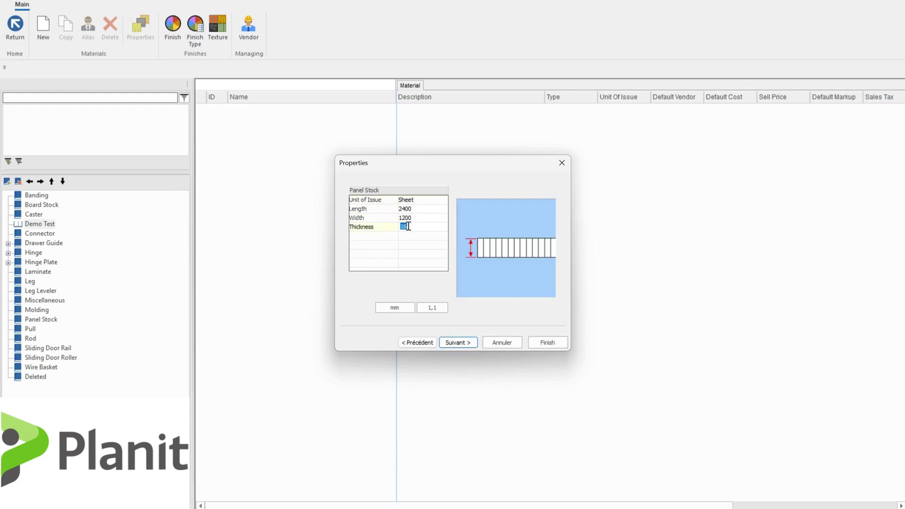
click(401, 310)
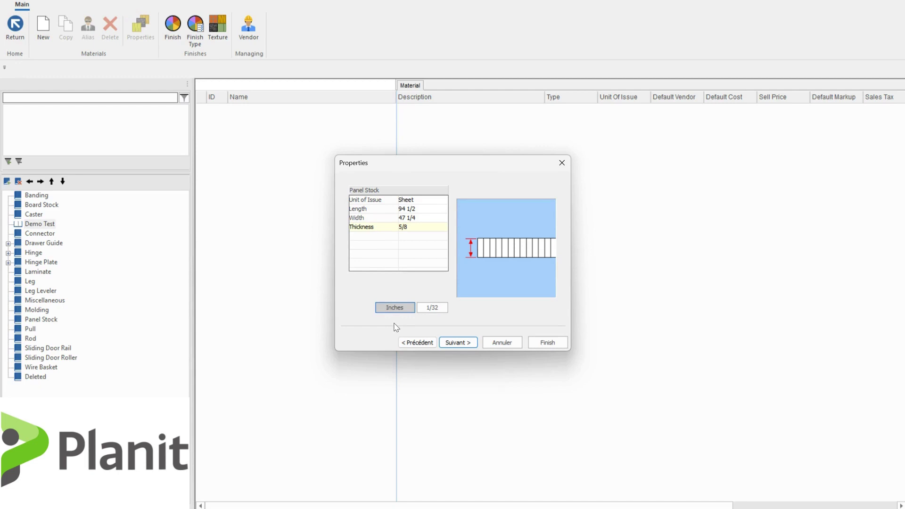
click(434, 311)
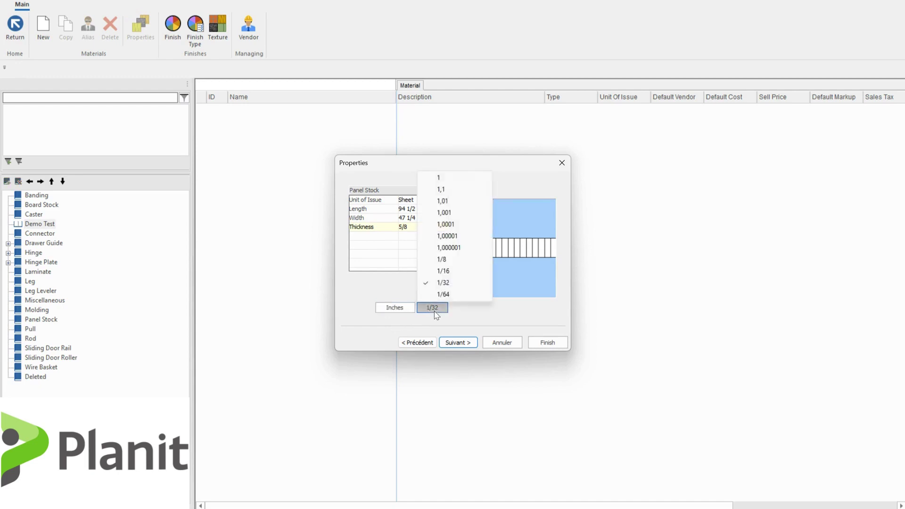
click(442, 294)
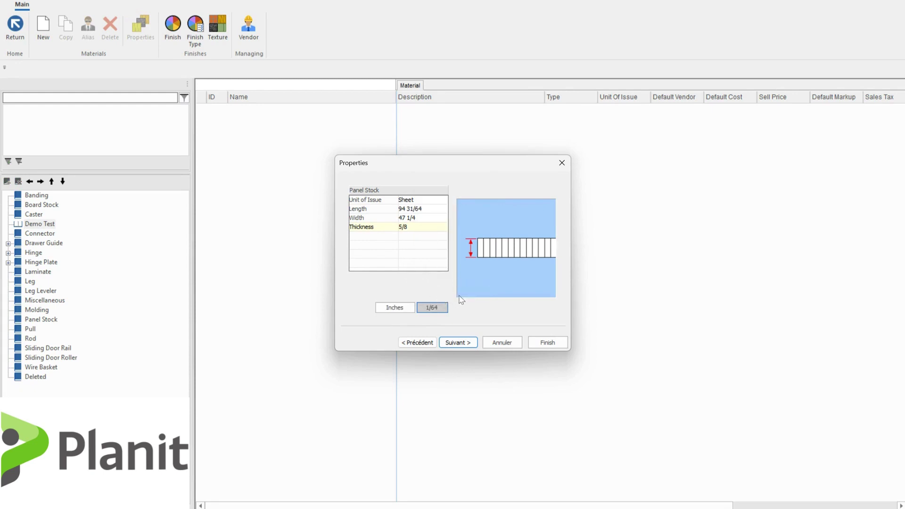
click(463, 342)
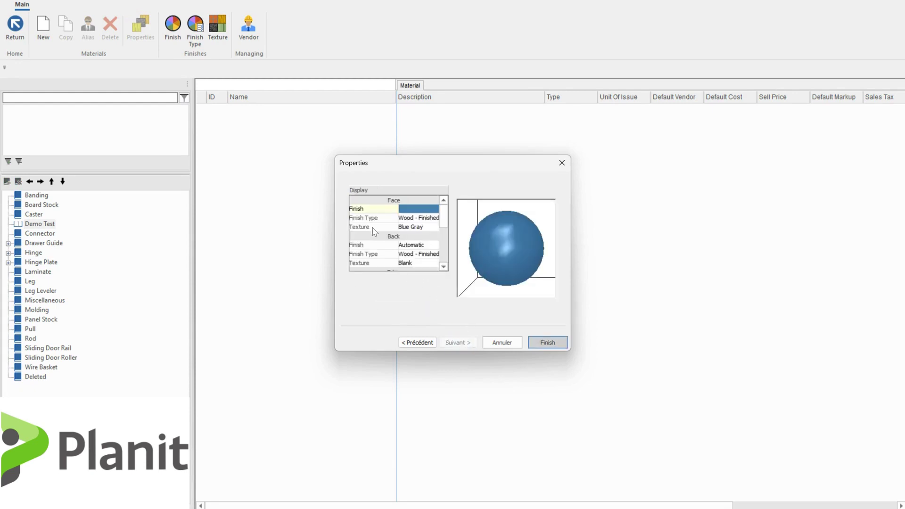
click(369, 210)
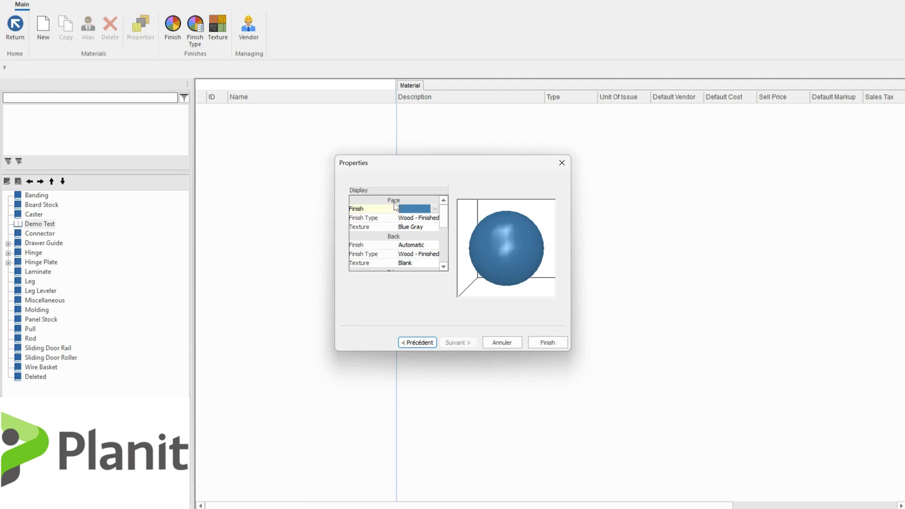
scroll(396, 207, down, 2)
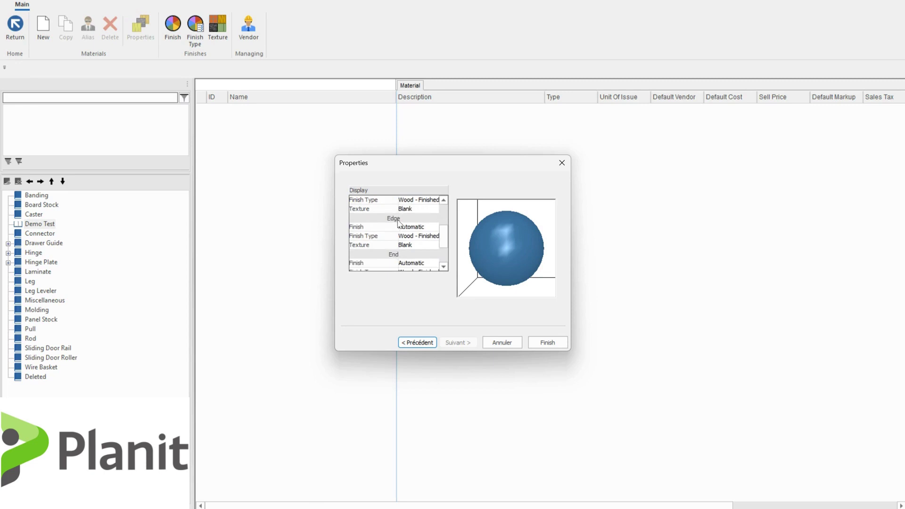
scroll(397, 222, up, 2)
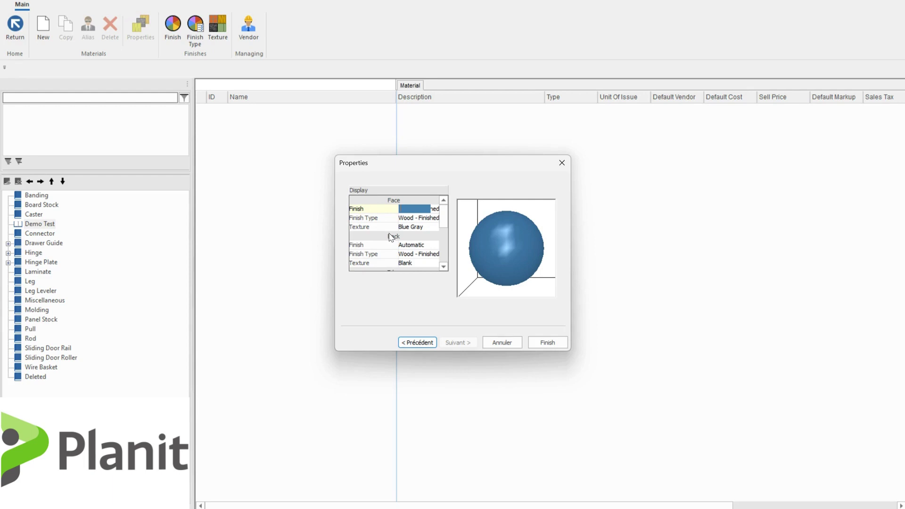
Apply the Blue Gray texture to the Blue MDF face, keeping its finish colour.
click(434, 208)
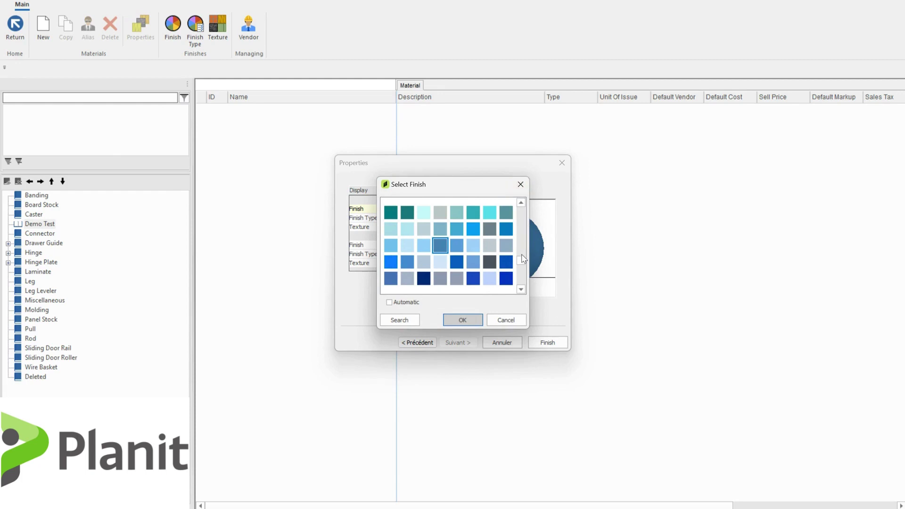
scroll(522, 262, down, 5)
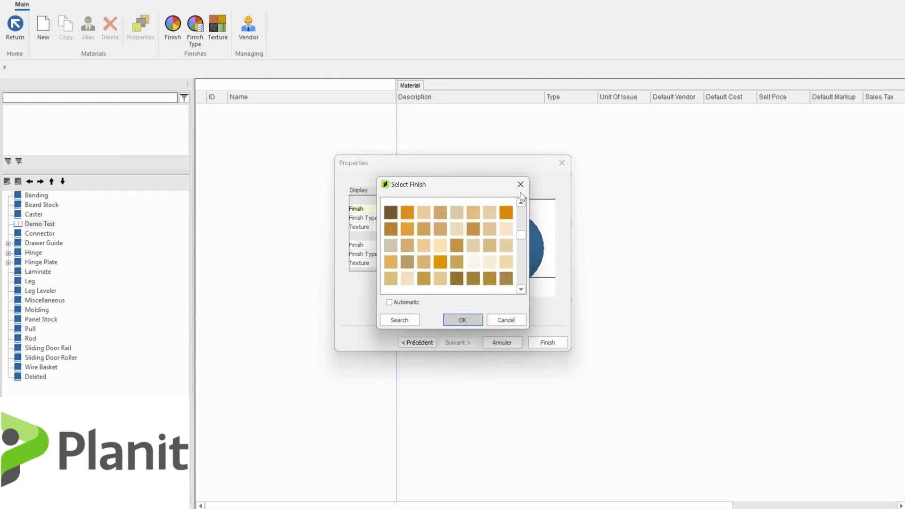
key(Escape)
click(408, 228)
click(437, 227)
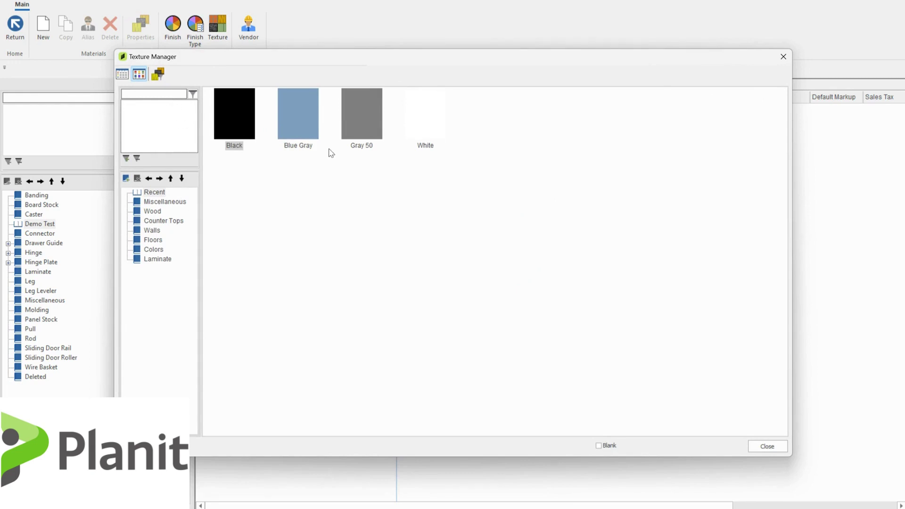
click(312, 136)
double_click(309, 125)
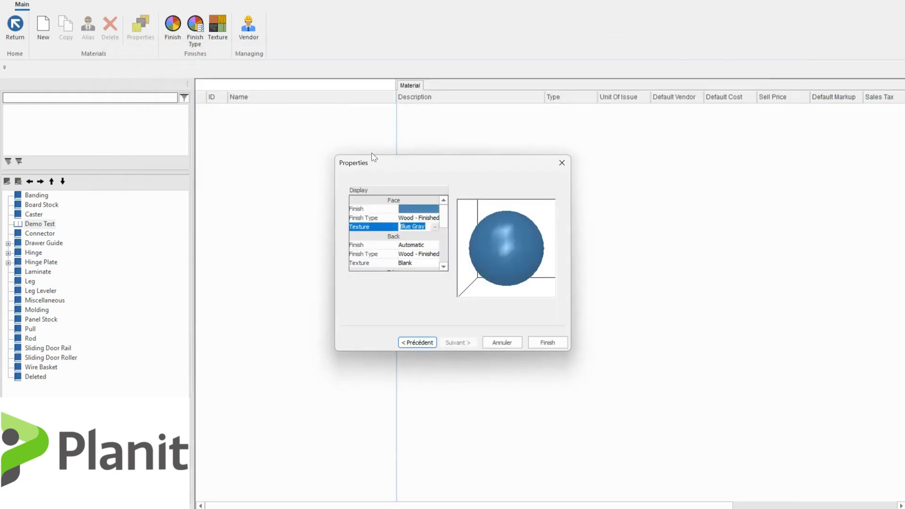
Set the Blue MDF back finish to a dark blue colour.
click(406, 245)
click(436, 245)
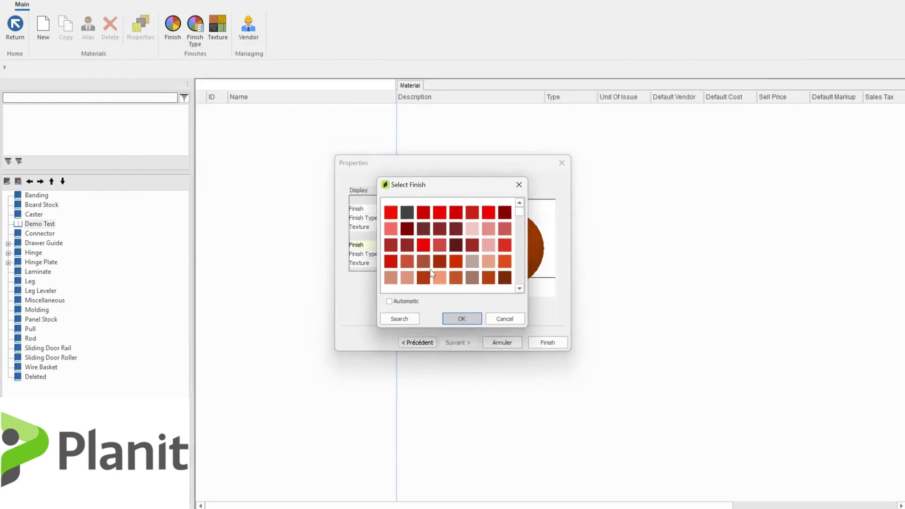
drag(521, 216, 518, 264)
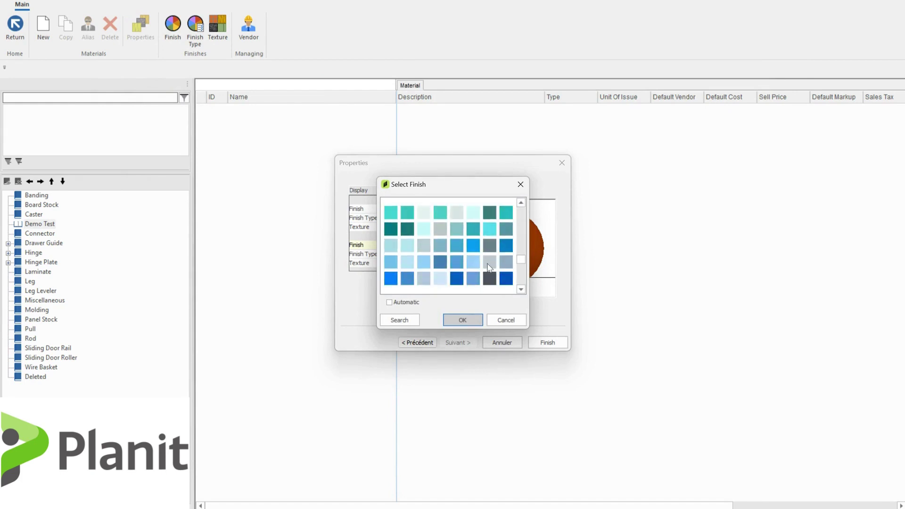
click(440, 262)
click(462, 319)
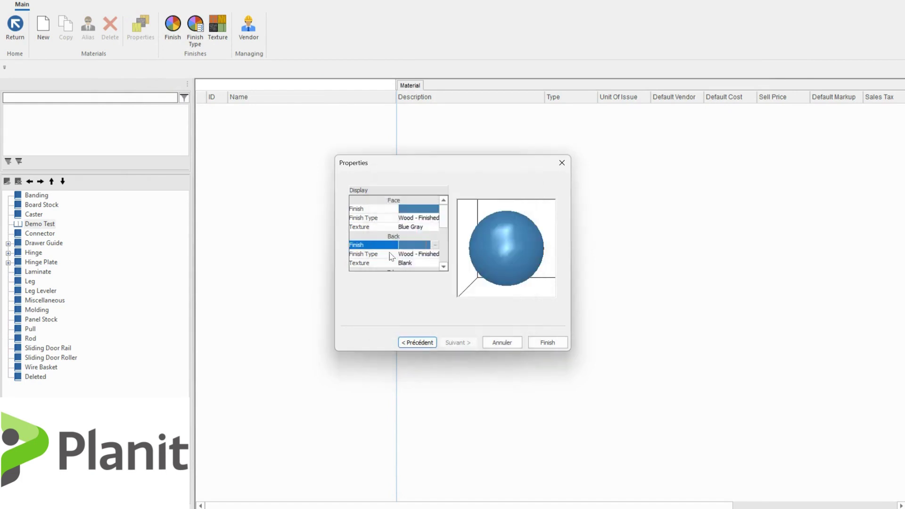
Apply the Blue Gray texture to the Blue MDF back.
click(420, 267)
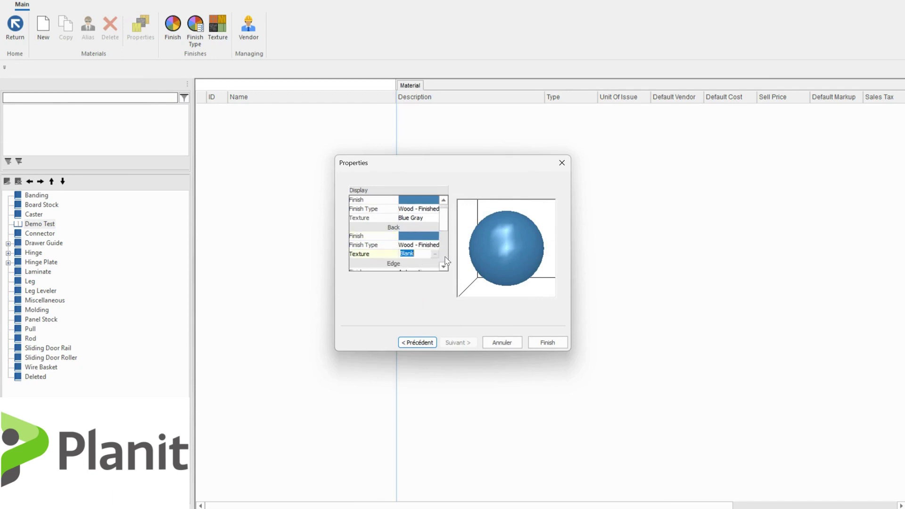
click(434, 254)
click(309, 126)
double_click(309, 125)
scroll(421, 238, up, 1)
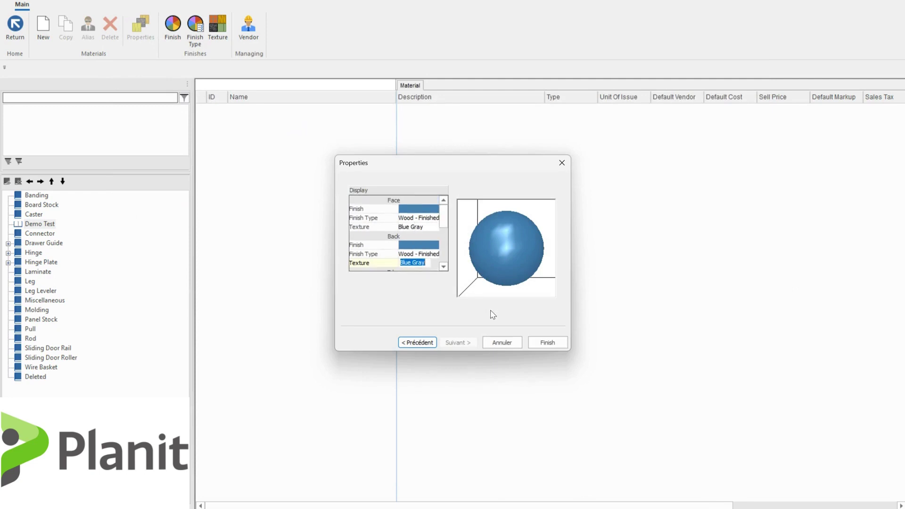
Finish Blue MDF, then open its properties with Layer, CNC and Size sections expanded and Optimize selected.
click(546, 342)
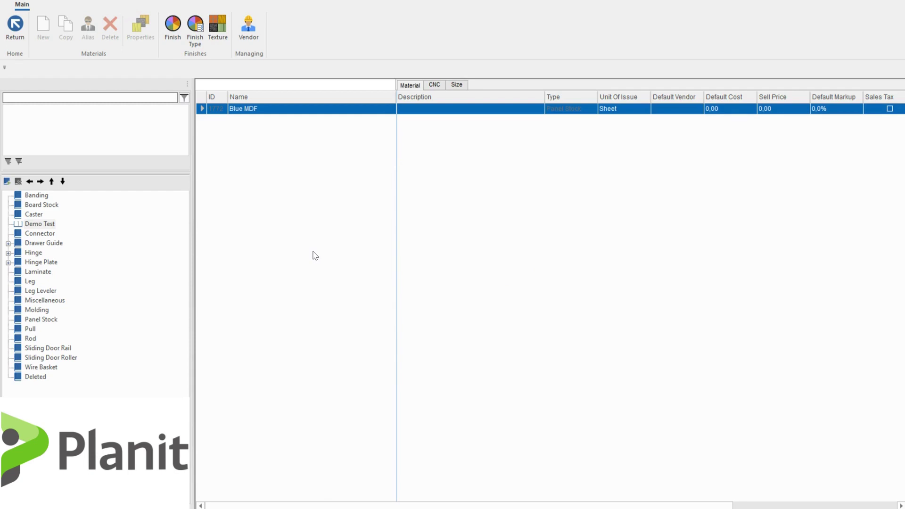
double_click(220, 114)
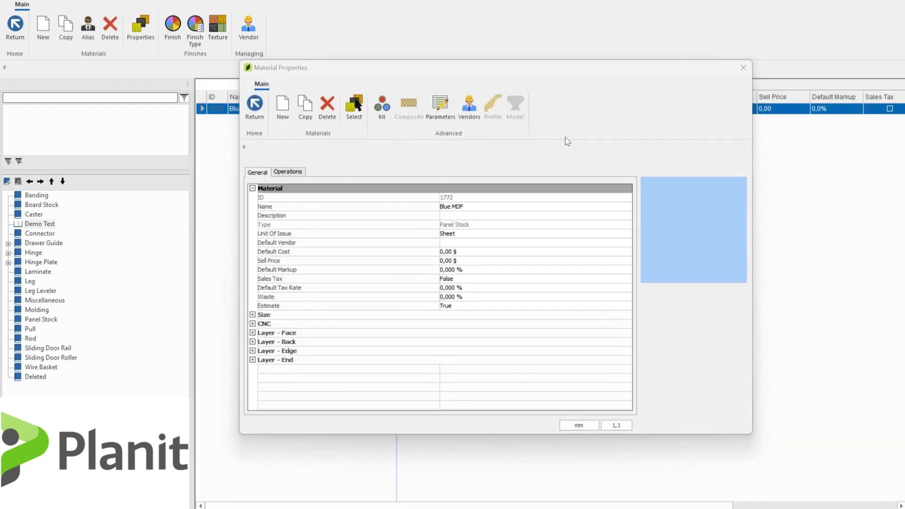
click(252, 359)
click(253, 351)
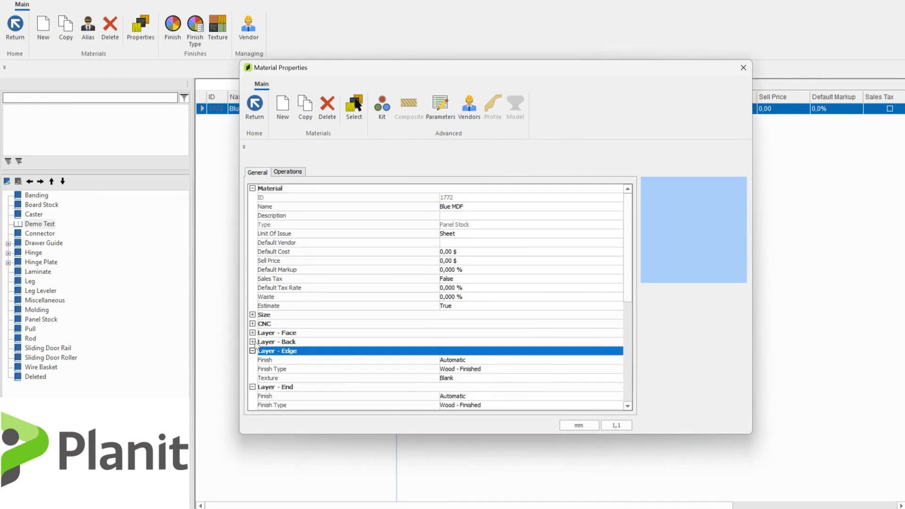
click(252, 341)
click(253, 332)
click(252, 323)
click(252, 314)
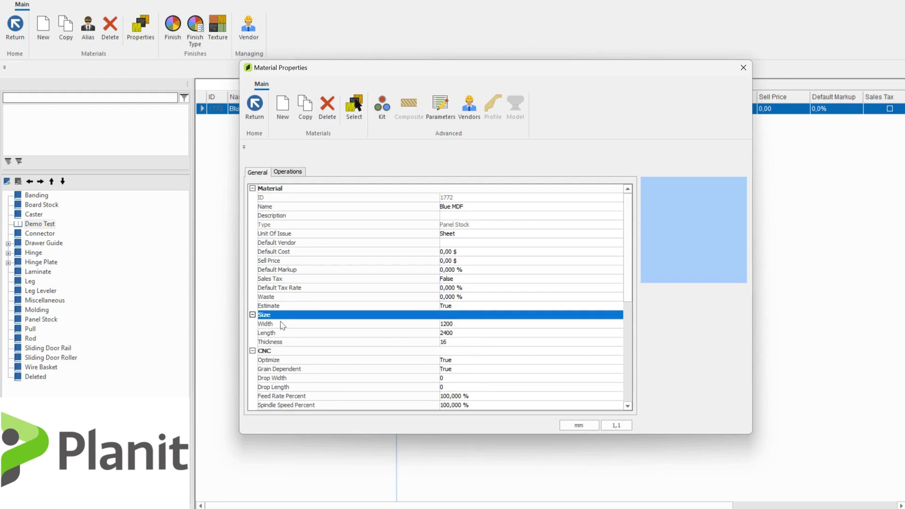
scroll(282, 324, down, 2)
click(285, 307)
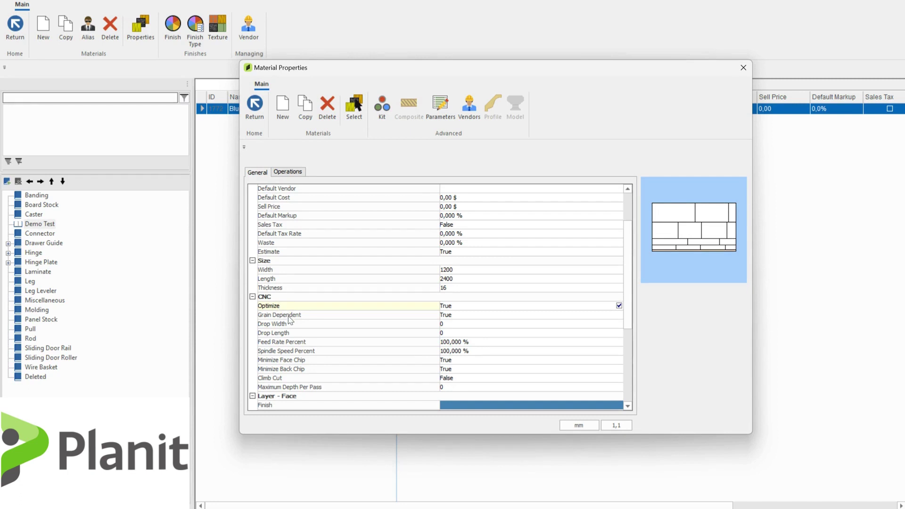
Set Blue MDF's Grain Dependent property to False and review the layer settings.
click(283, 315)
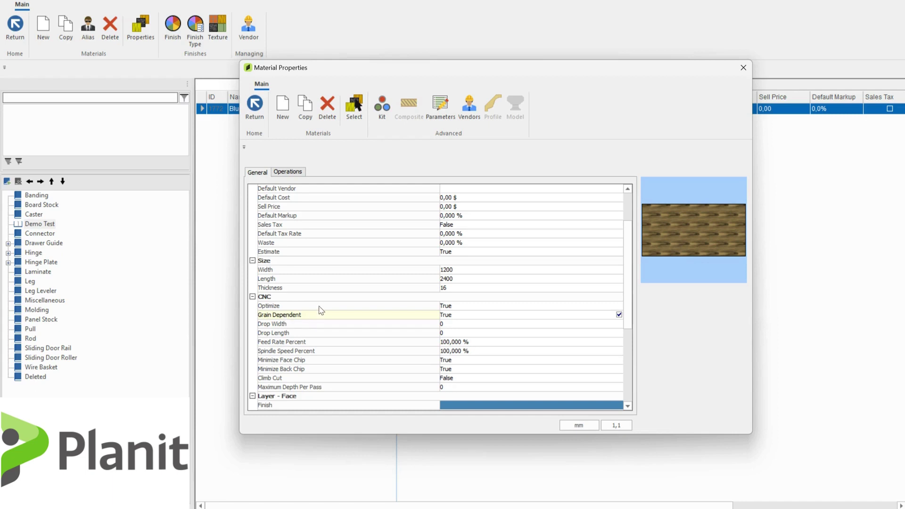
double_click(478, 316)
scroll(332, 324, down, 2)
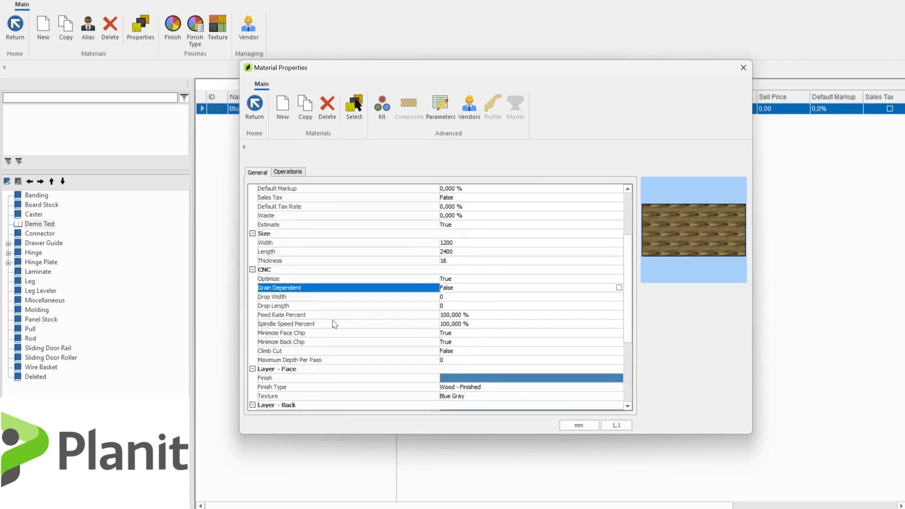
scroll(332, 324, down, 3)
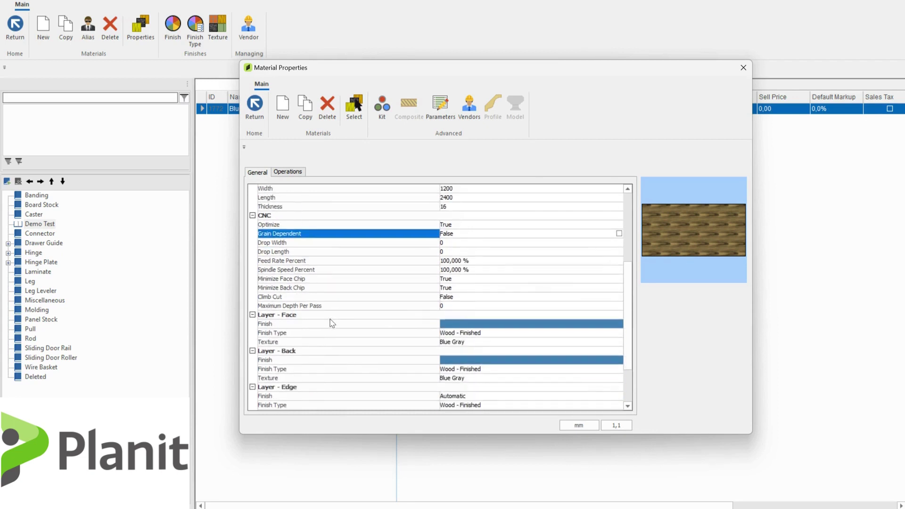
Return to the material list and review Blue MDF's CNC, Size, Finishes, Finish Types and Textures.
click(257, 117)
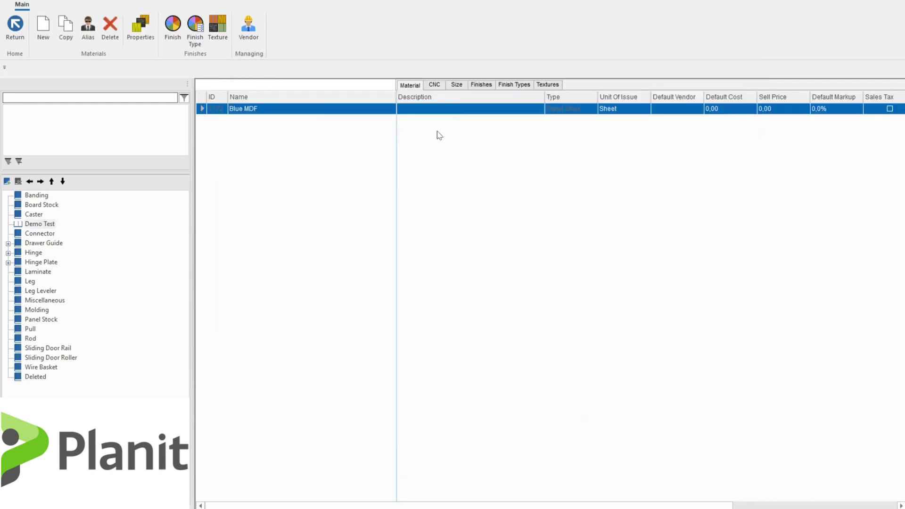
click(435, 87)
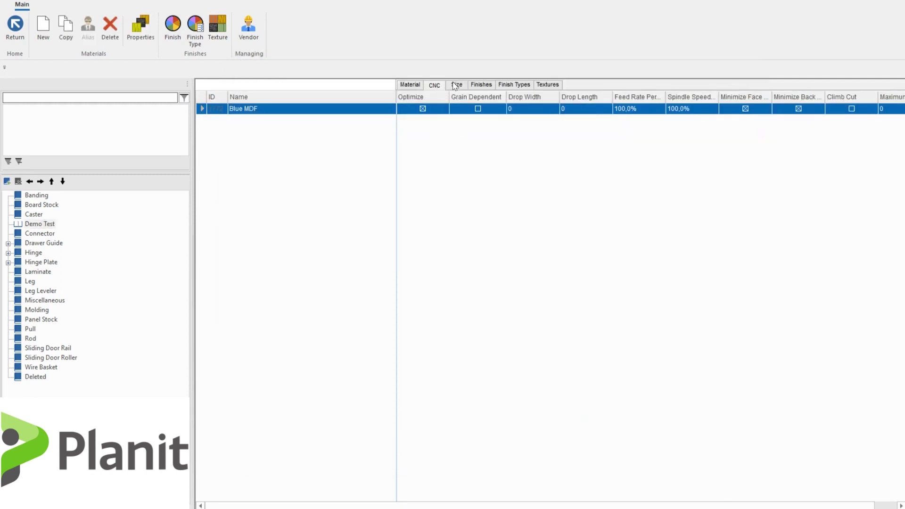
click(455, 87)
click(481, 85)
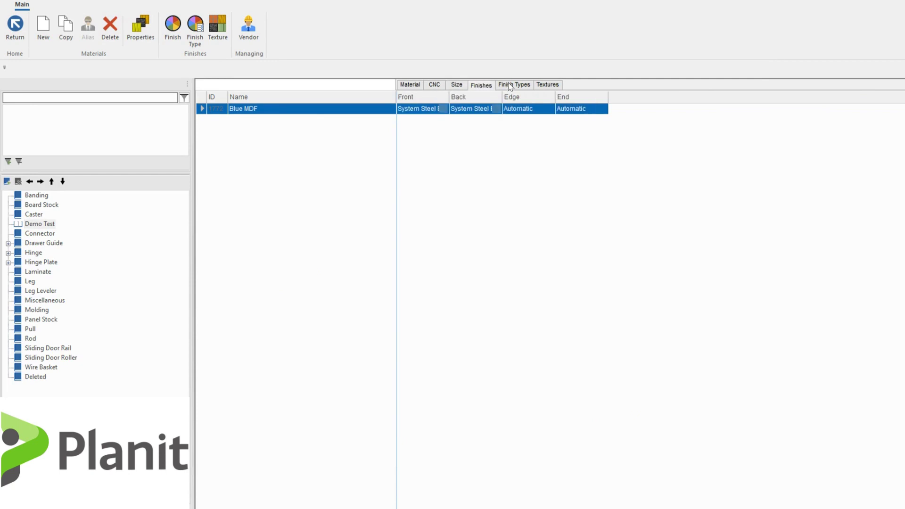
click(514, 86)
click(548, 86)
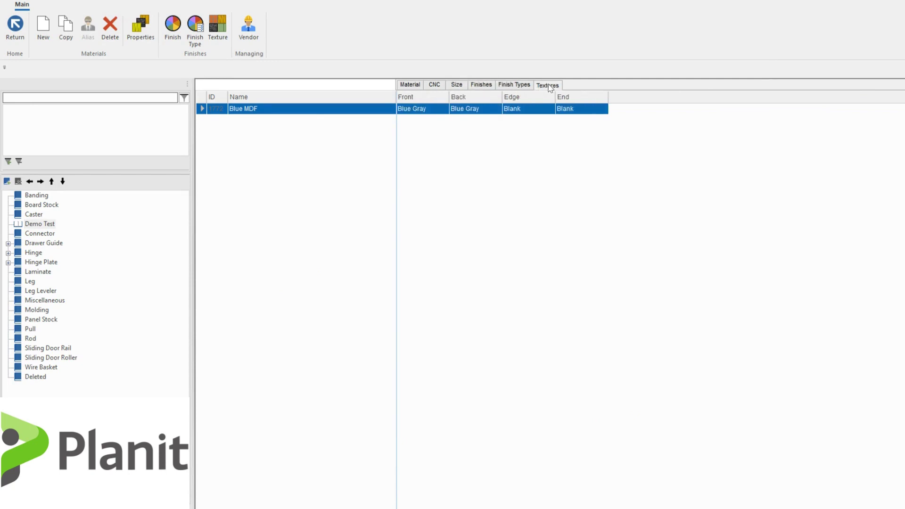
click(437, 86)
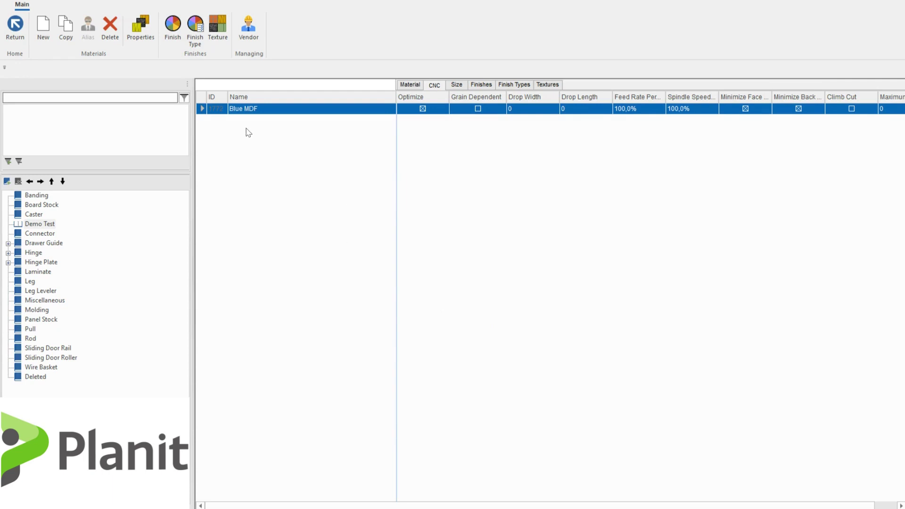
Create a new Banding material named 'Blue 1mm'.
click(43, 37)
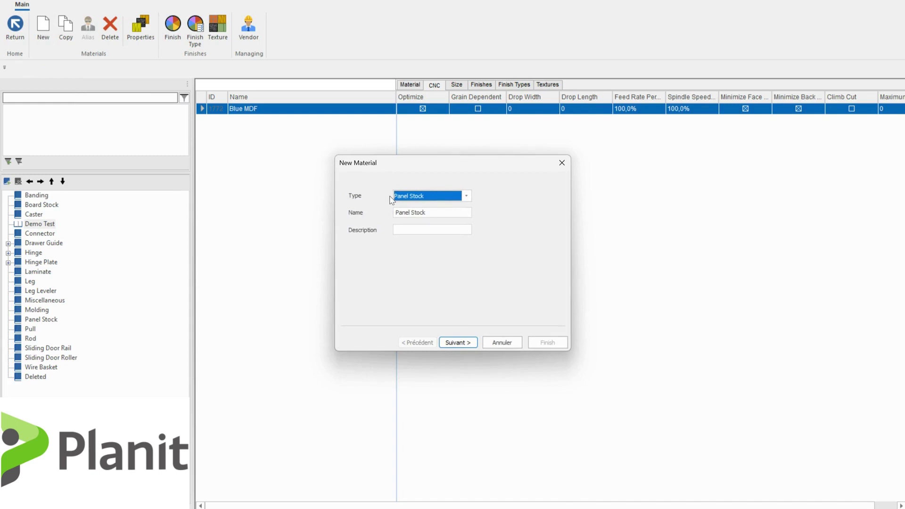
click(438, 196)
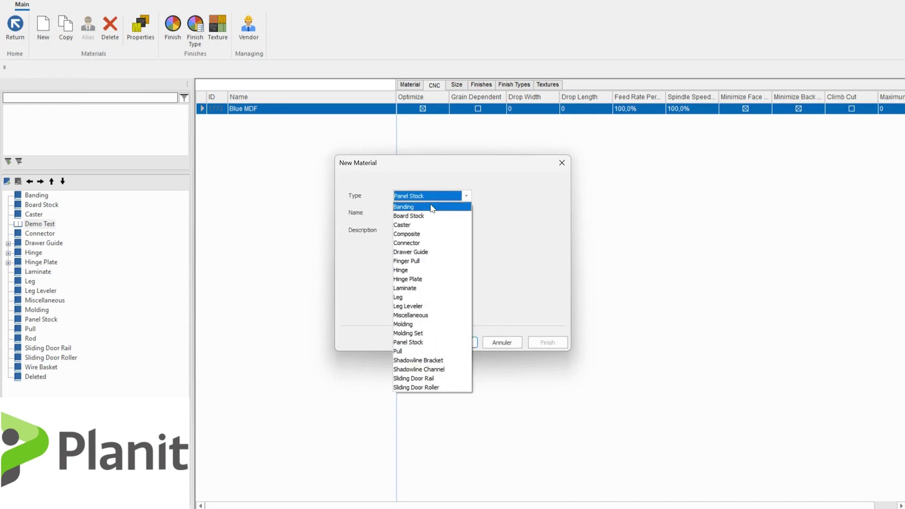
click(432, 209)
key(Tab)
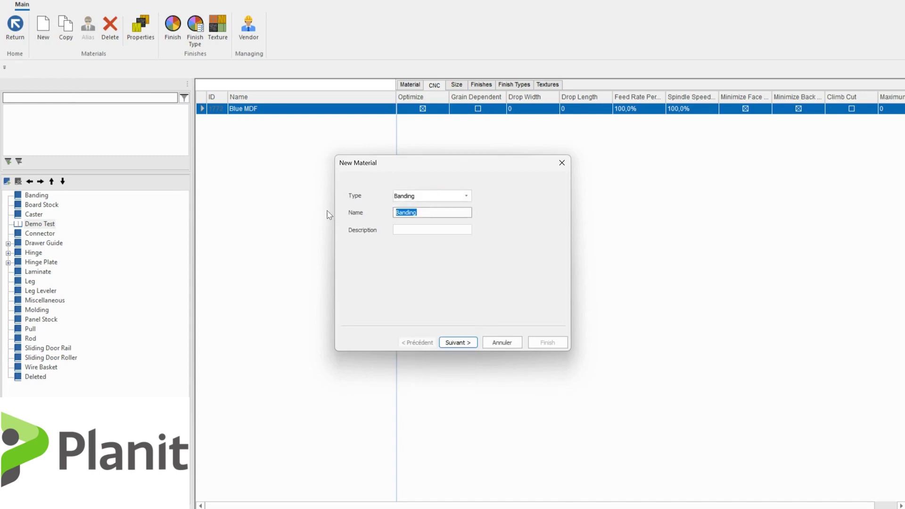
text(Blue 1mm)
Review the Blue 1mm thickness and unit of issue, then finish adding it to the catalog.
click(458, 343)
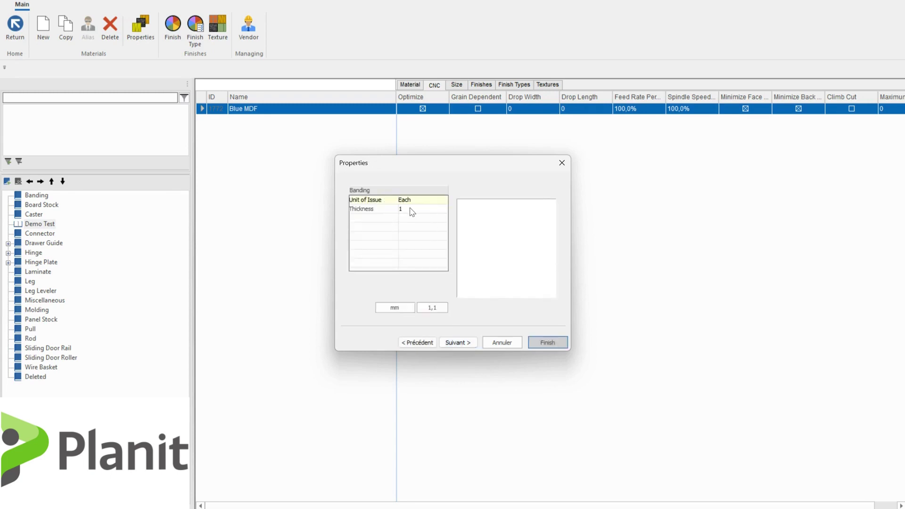
click(392, 210)
click(366, 202)
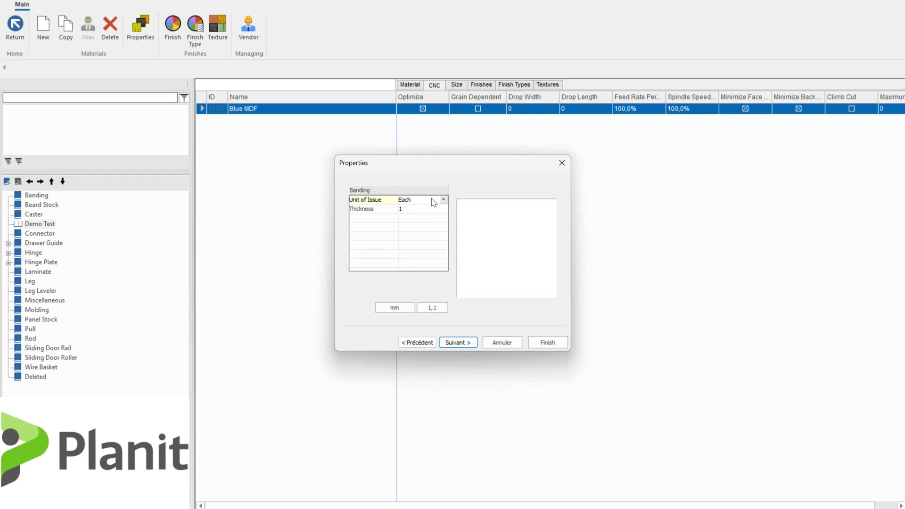
click(546, 343)
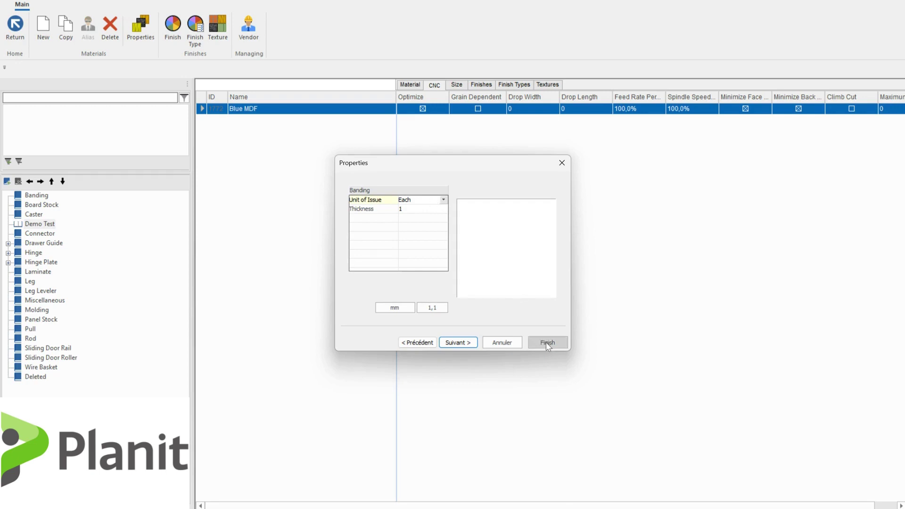
click(457, 343)
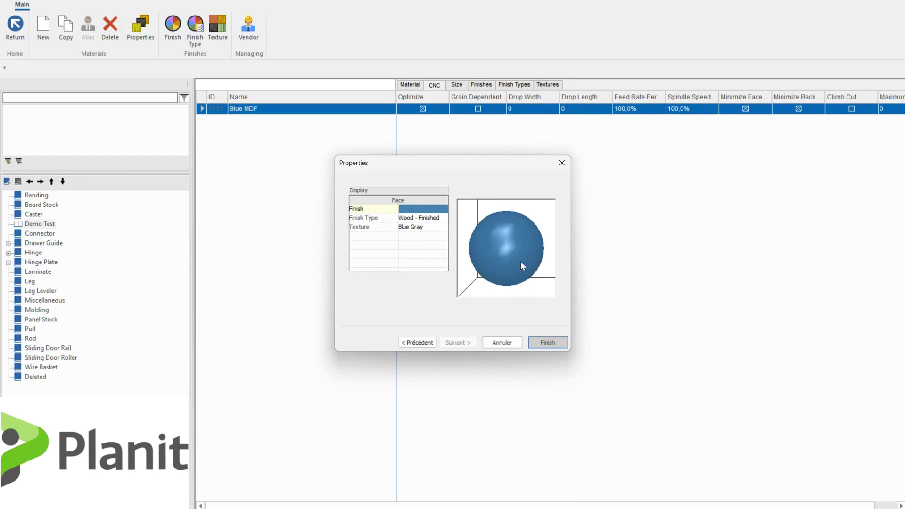
click(546, 342)
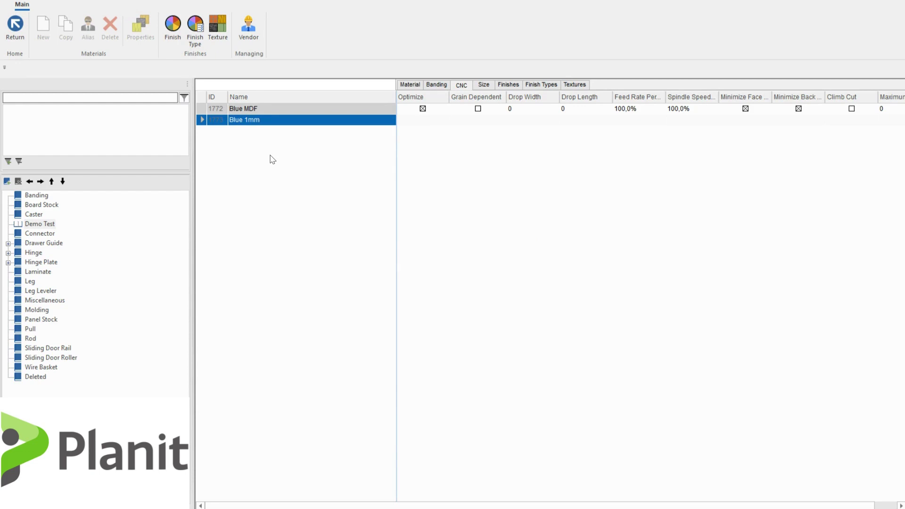
Leave the material catalog and open Edit Material Schedules from the start screen.
click(18, 34)
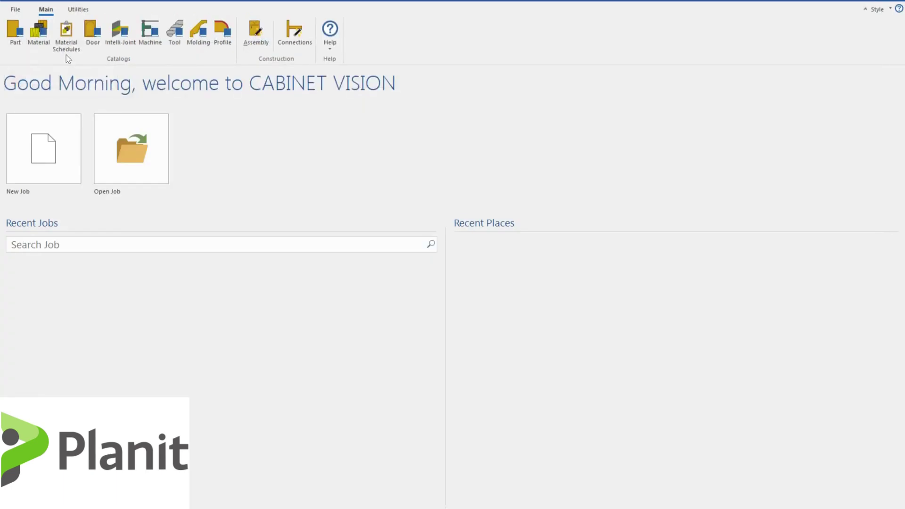
click(66, 48)
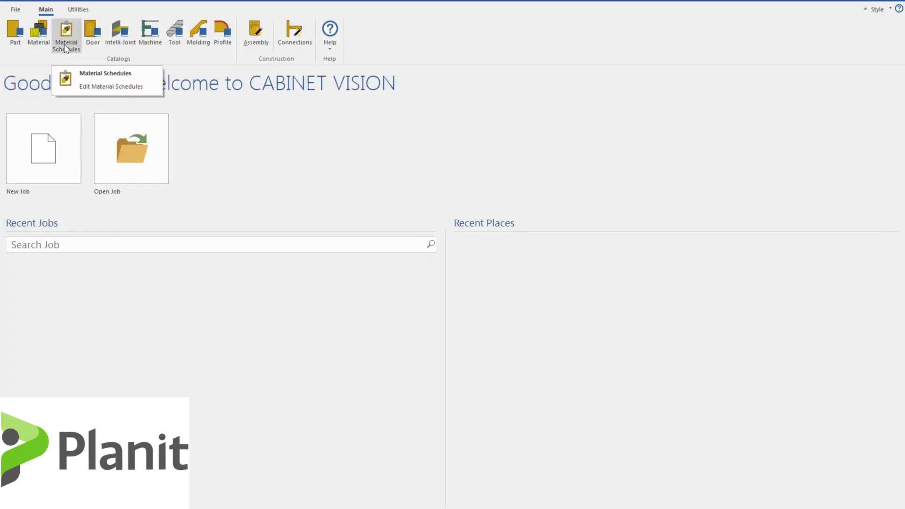
click(67, 50)
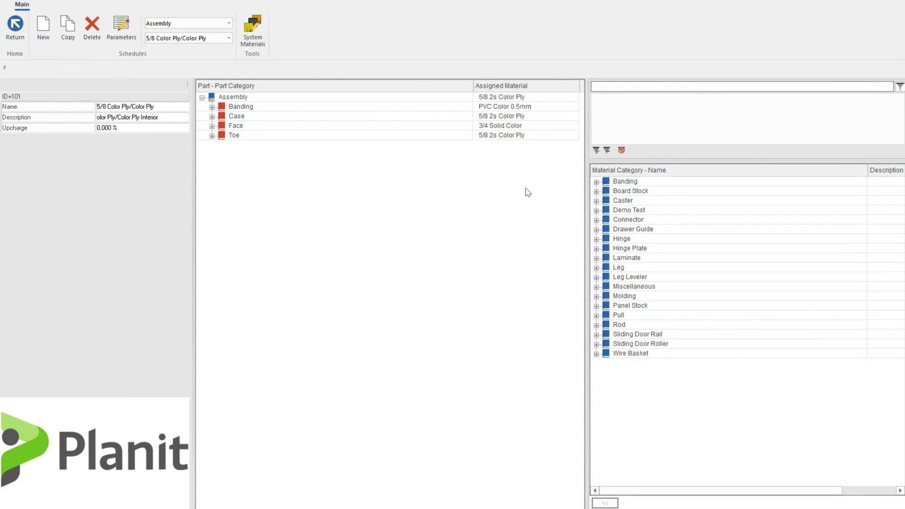
Expand the Toe, Face, Case and Banding branches with their Interior, Exposed, Structural and Finished sub-groups.
click(212, 136)
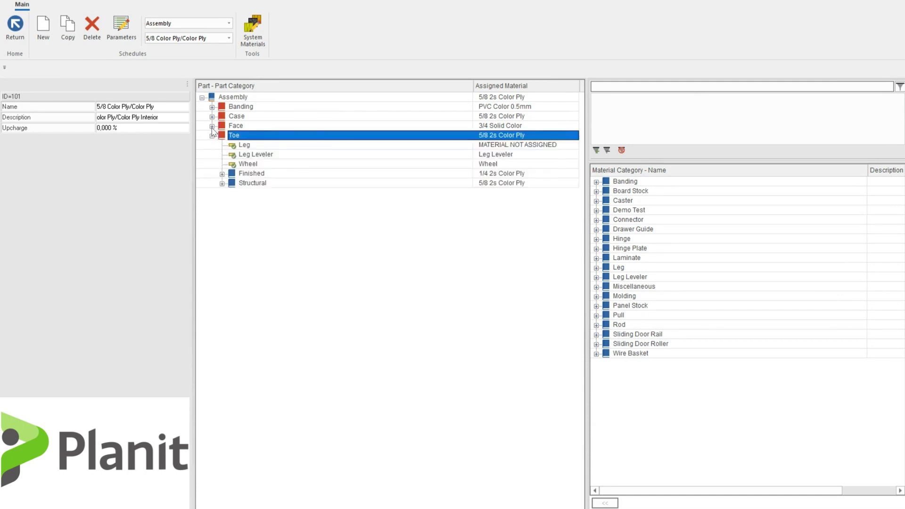
click(212, 126)
click(212, 116)
click(212, 106)
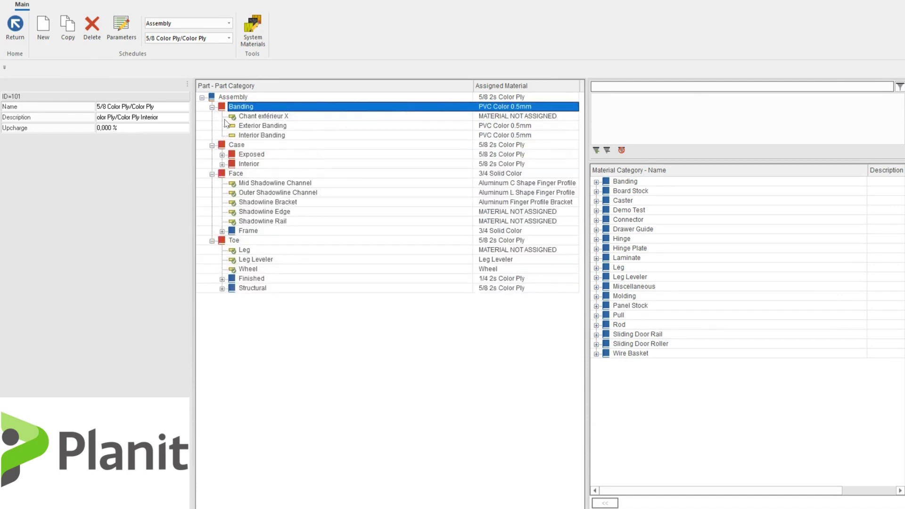
click(221, 164)
click(222, 154)
scroll(267, 360, down, 7)
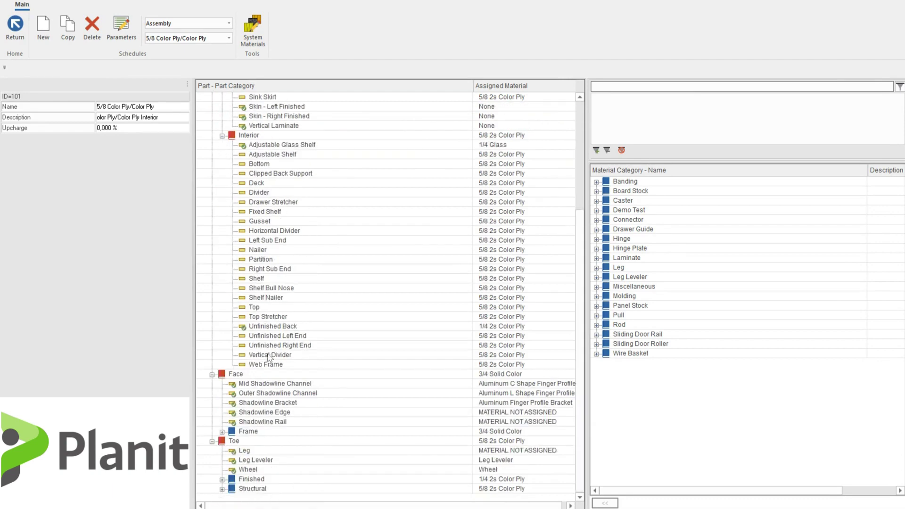
click(222, 488)
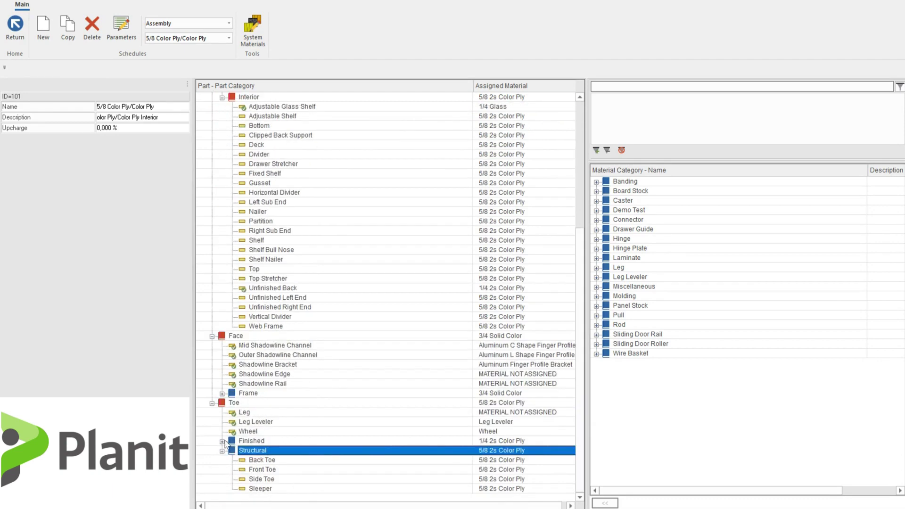
click(222, 441)
scroll(356, 384, up, 7)
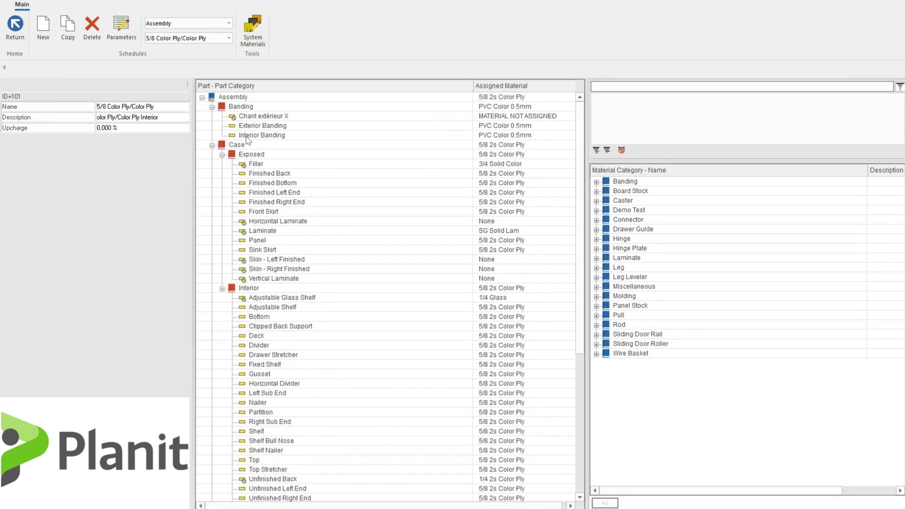
Inspect the Exterior and Interior Banding and the Finished Back and Bottom material assignments.
click(244, 108)
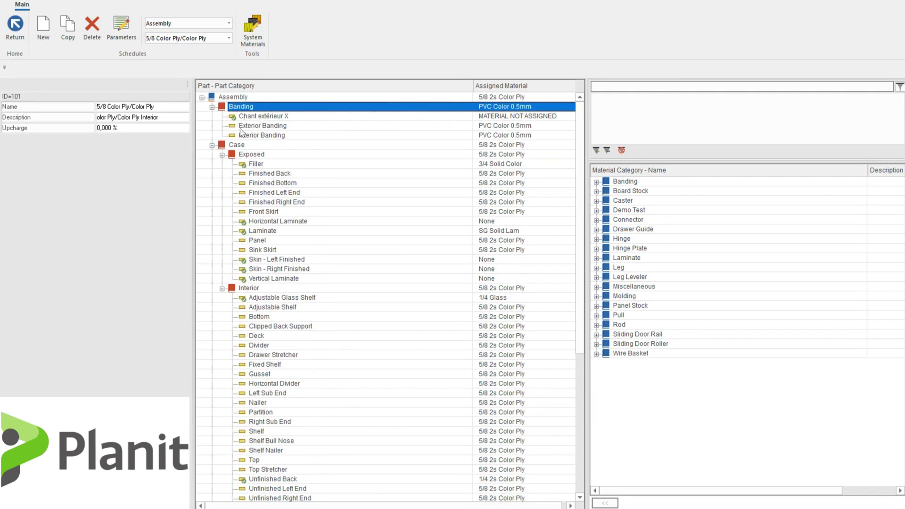
click(512, 125)
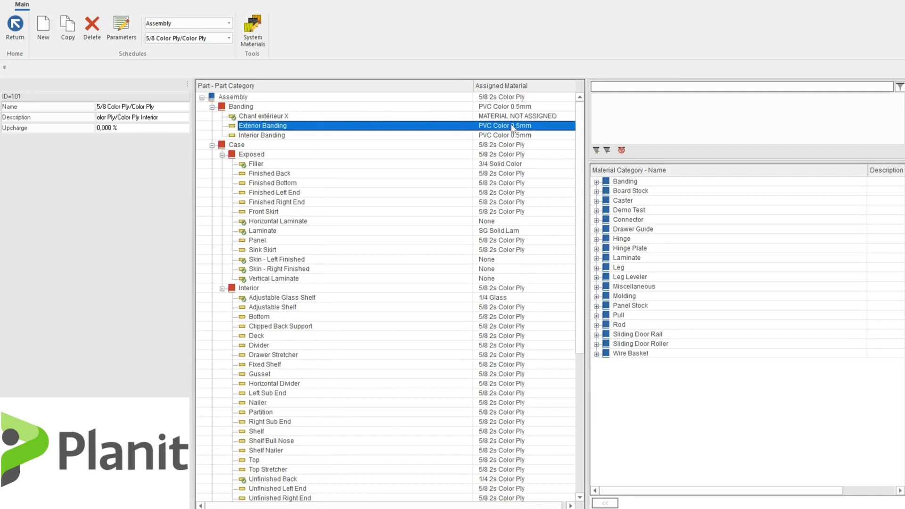
click(511, 135)
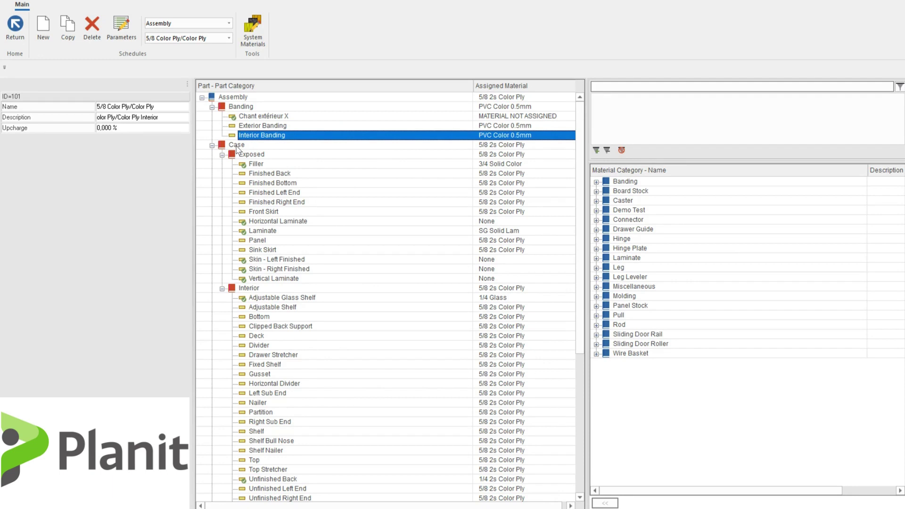
click(271, 175)
click(275, 185)
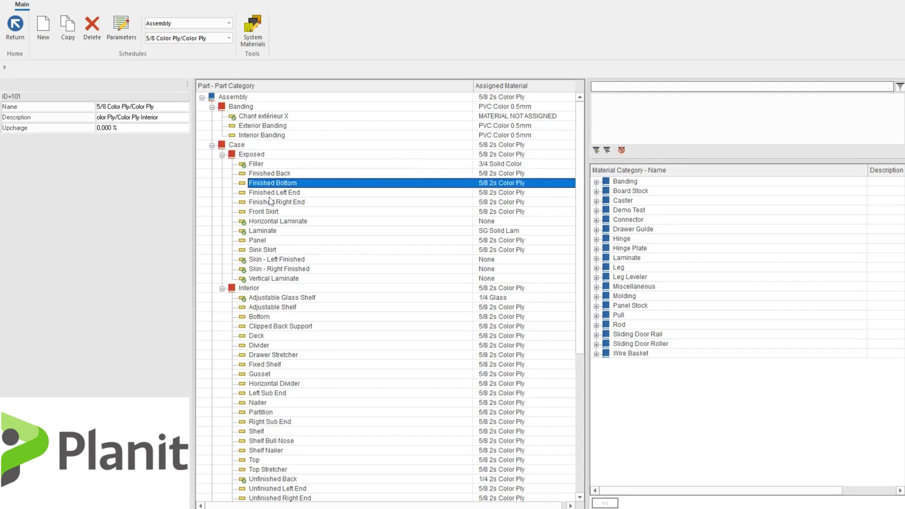
click(520, 176)
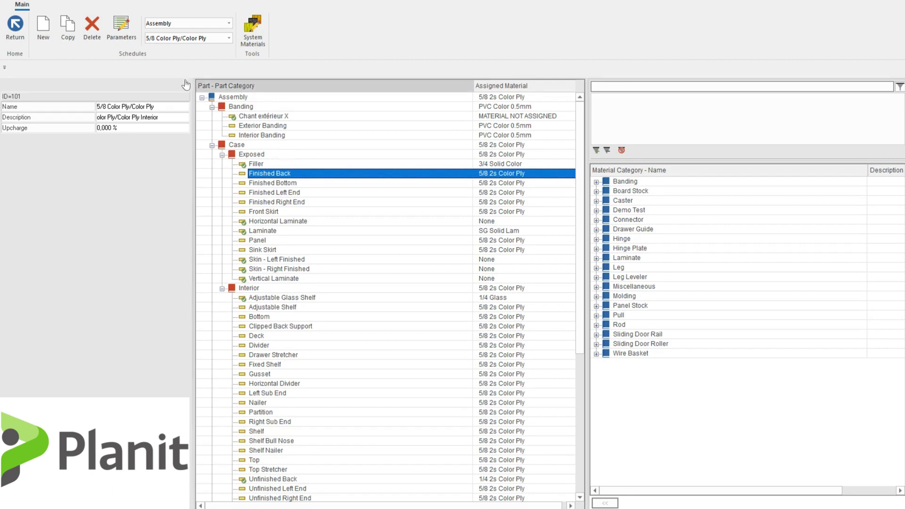
Start a new assembly schedule and expand its Toe, Face, Case and Banding groups.
click(44, 33)
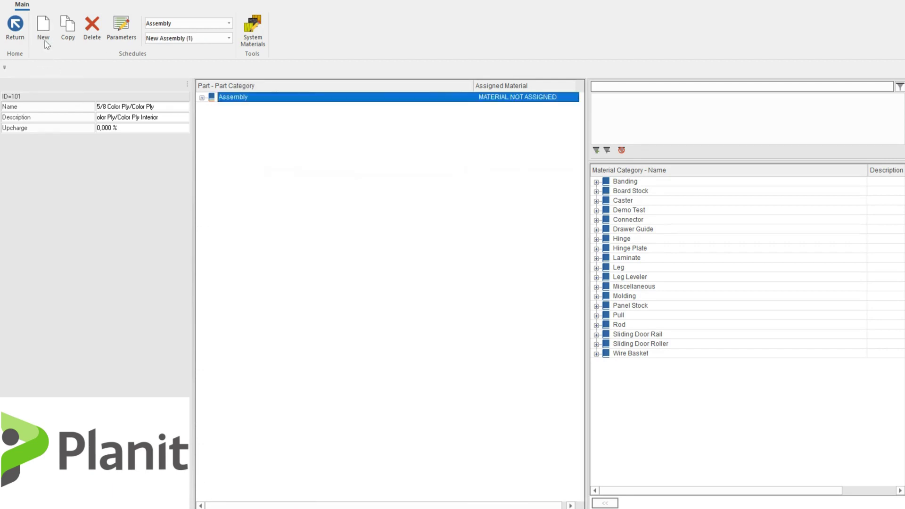
click(211, 135)
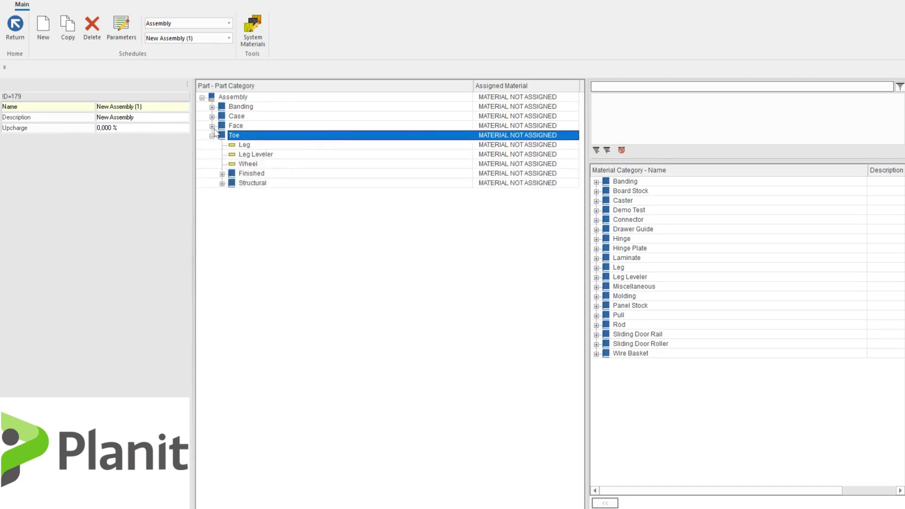
click(212, 126)
click(212, 116)
click(212, 106)
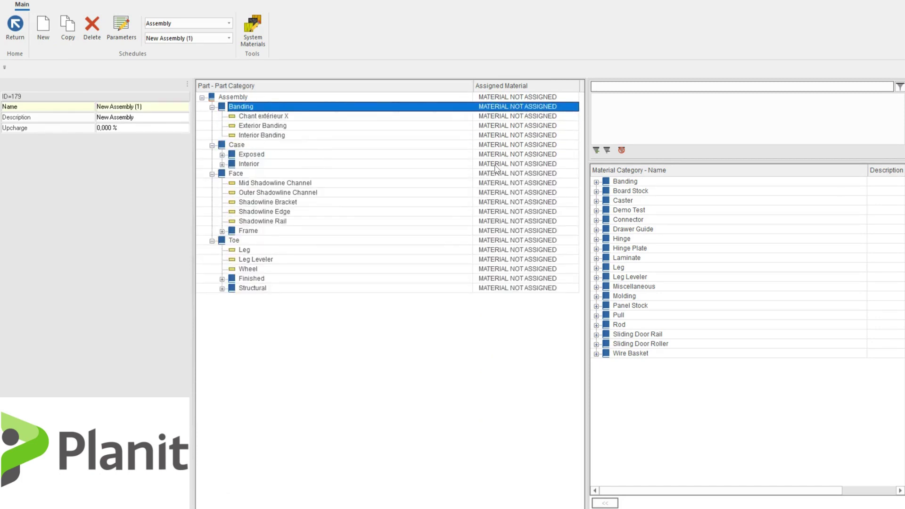
click(222, 164)
click(222, 154)
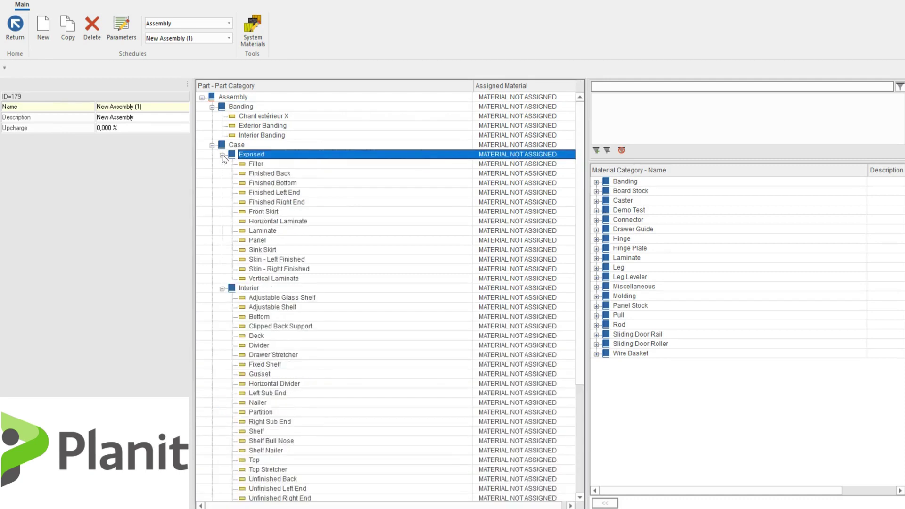
Switch to 5/8 Color Ply/Color Ply, review its part groups, and copy it.
click(187, 38)
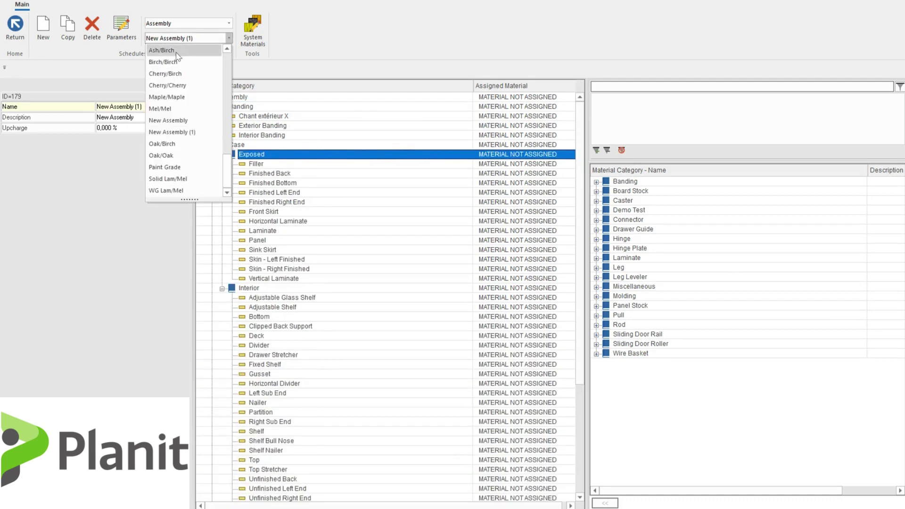
click(170, 50)
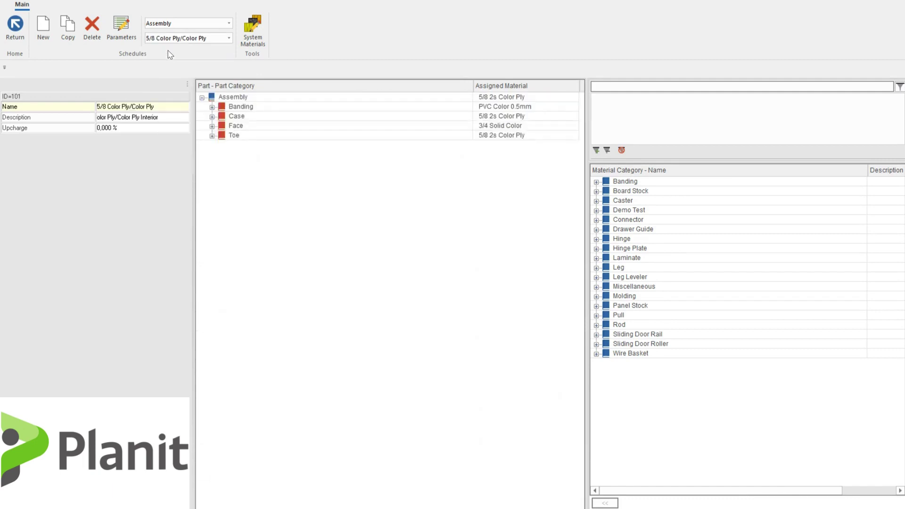
click(212, 135)
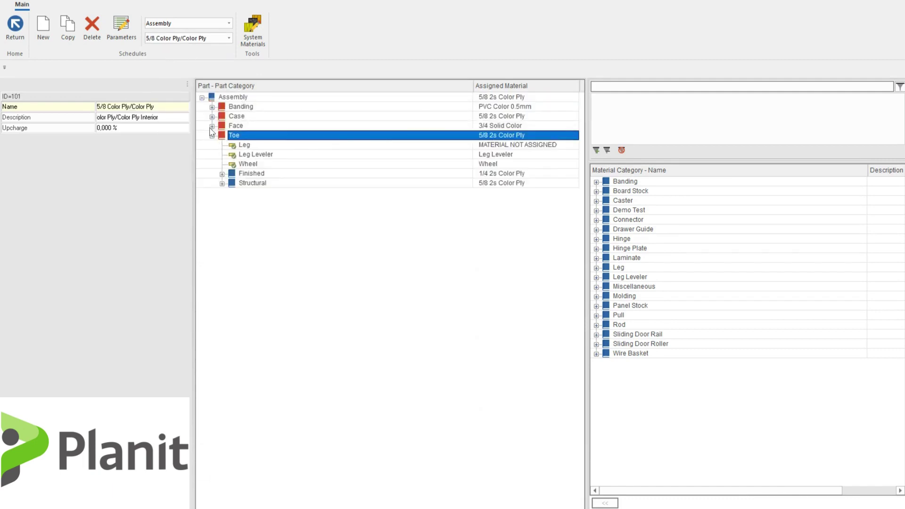
click(212, 126)
click(212, 116)
click(212, 107)
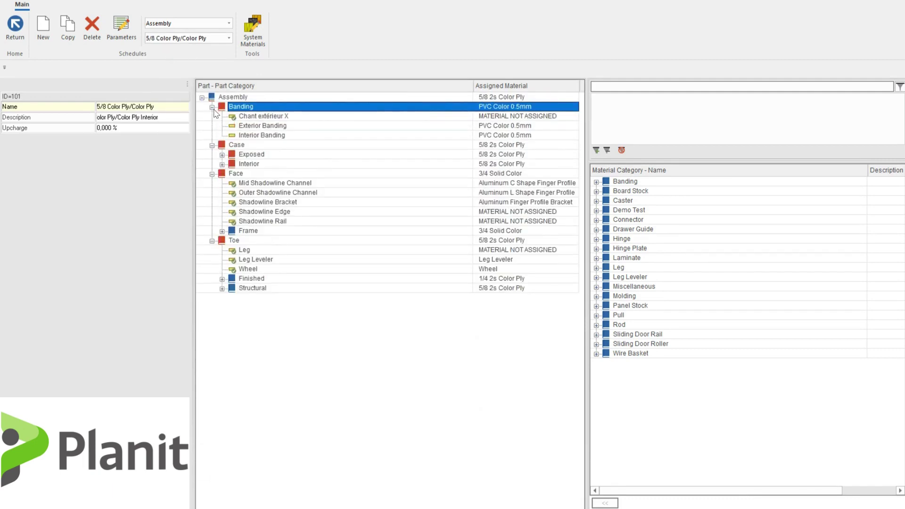
click(68, 28)
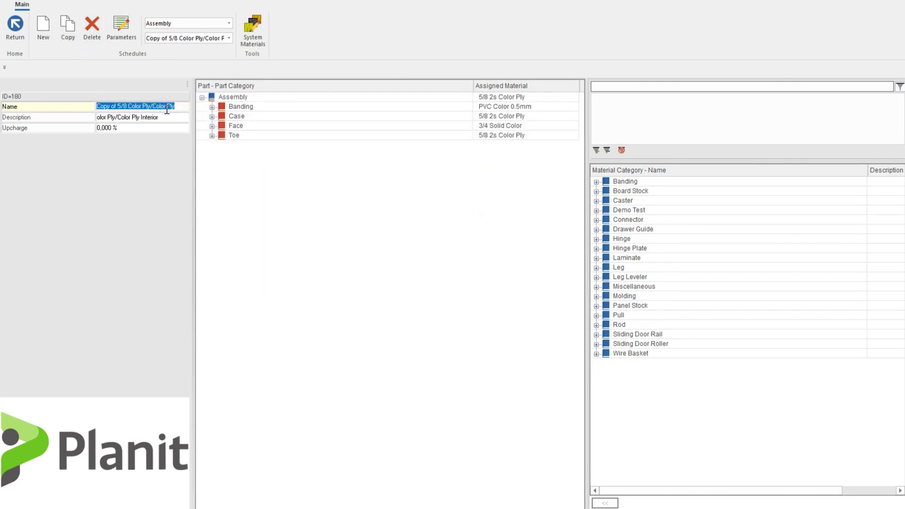
Name the copied schedule Blue MDF and expand the Assembly's Toe, Face, Case, Banding, Interior and Exposed groups.
text(Blue MDF)
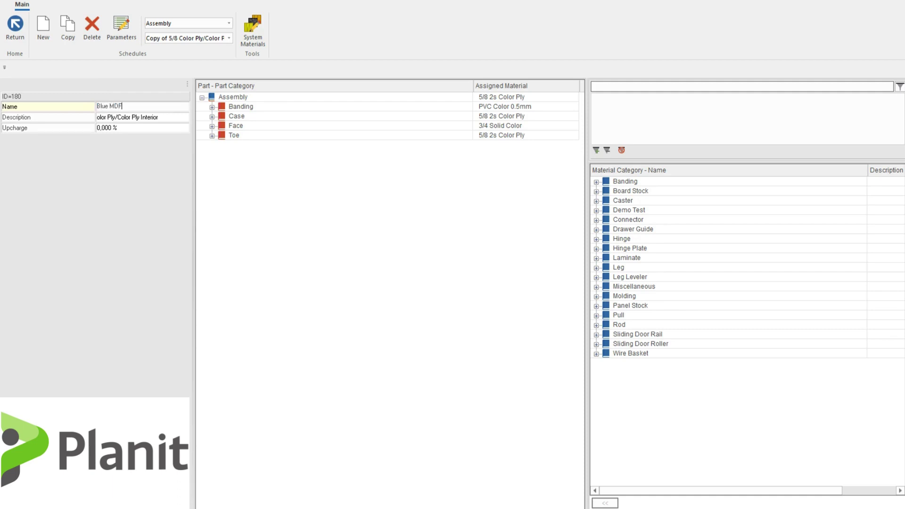
click(215, 140)
key(Right)
click(212, 136)
click(212, 126)
click(212, 115)
click(212, 107)
click(222, 164)
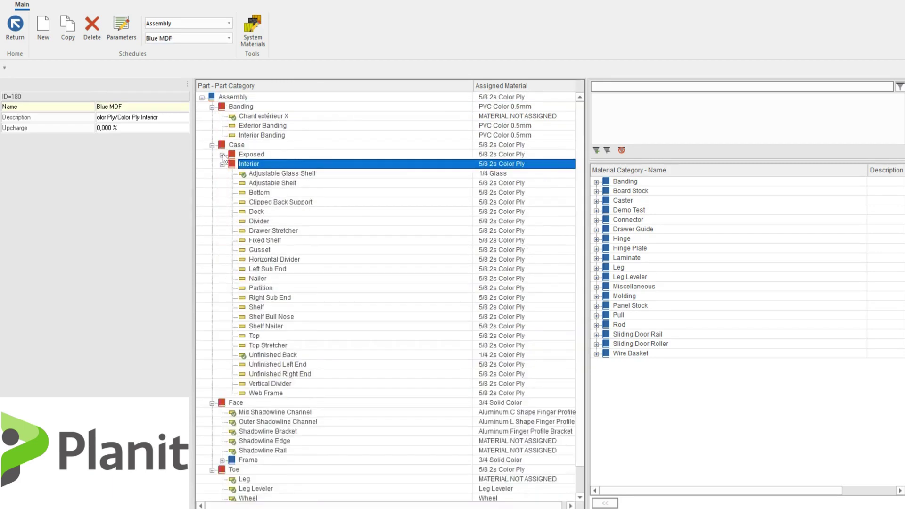
click(222, 154)
Search the material list for 'blu' and select Blue MDF.
click(614, 90)
text(blue mdf)
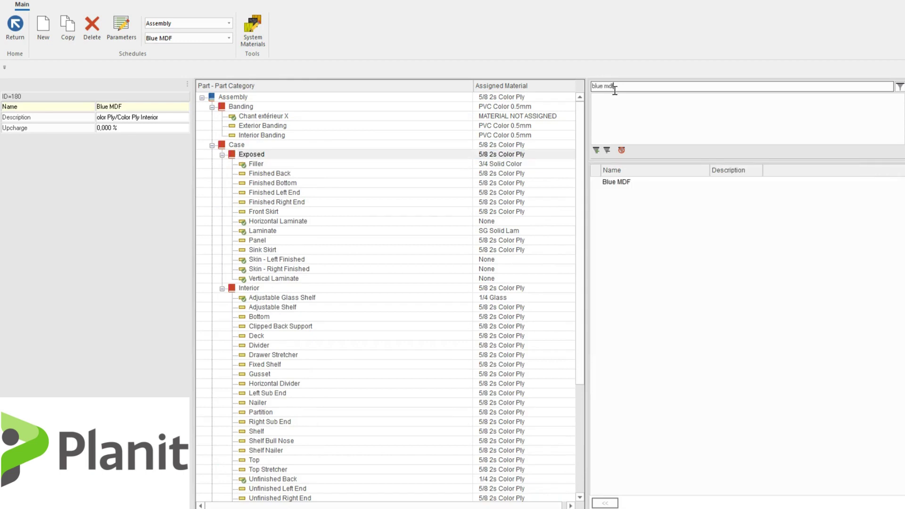
click(631, 183)
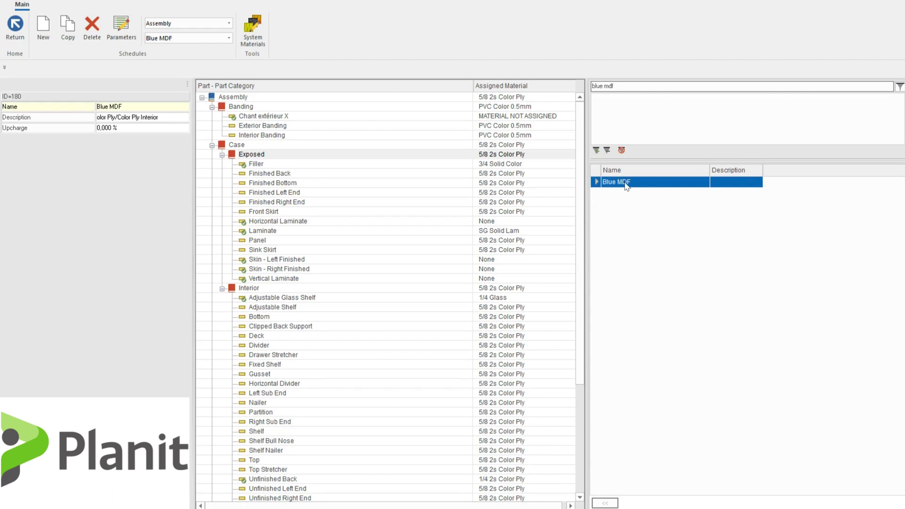
Apply Blue MDF to the whole Assembly and check the Finished Bottom part's material.
drag(626, 182, 508, 98)
mouse_move(509, 98)
mouse_down()
mouse_move(224, 100)
mouse_move(575, 104)
mouse_move(524, 97)
mouse_up()
drag(522, 98, 522, 98)
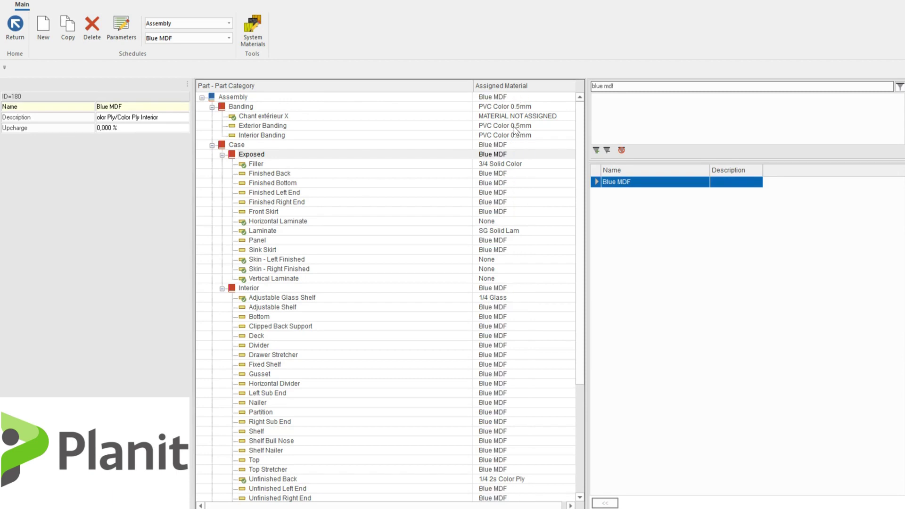
click(286, 184)
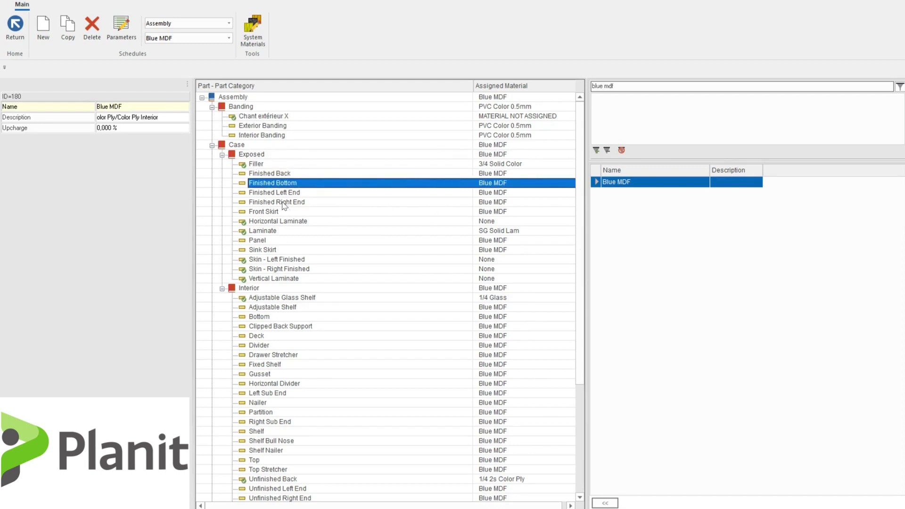
Remove the Filler part's 3/4 Solid Color material and assign Blue MDF to it directly.
click(261, 164)
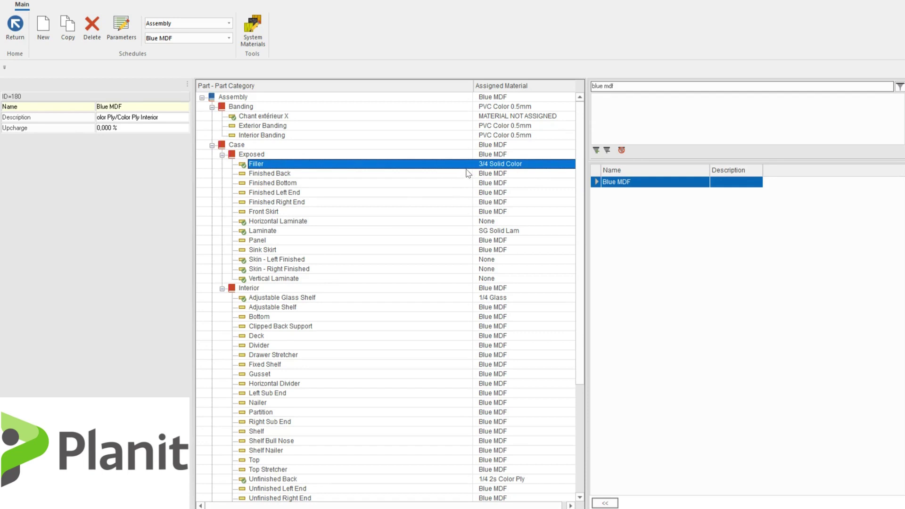
right_click(497, 166)
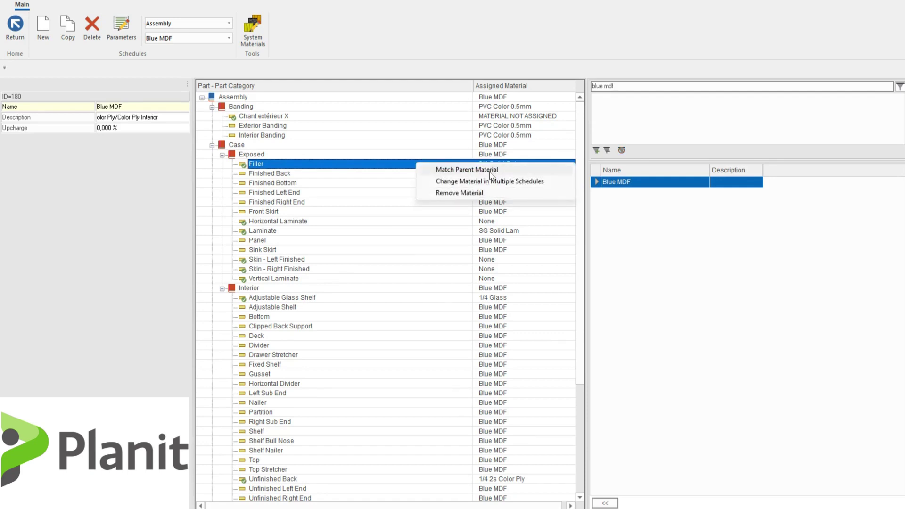
click(491, 171)
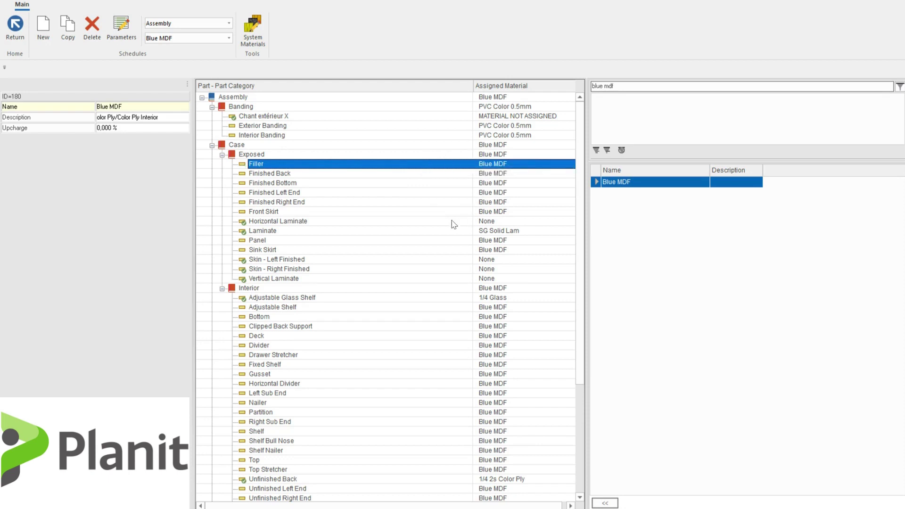
right_click(485, 217)
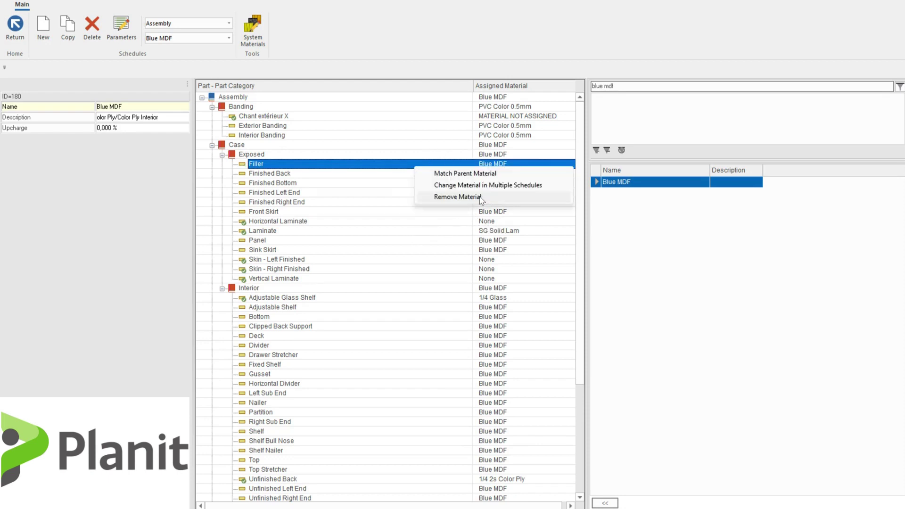
click(480, 198)
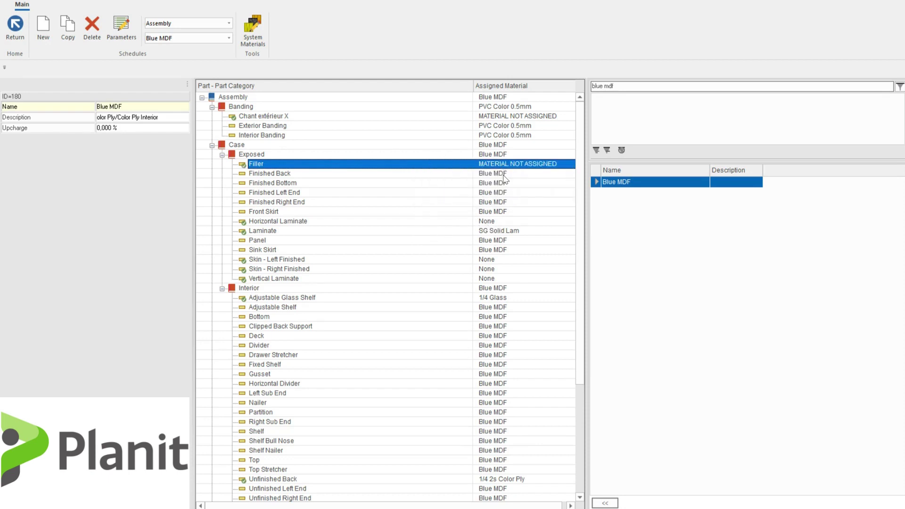
double_click(605, 182)
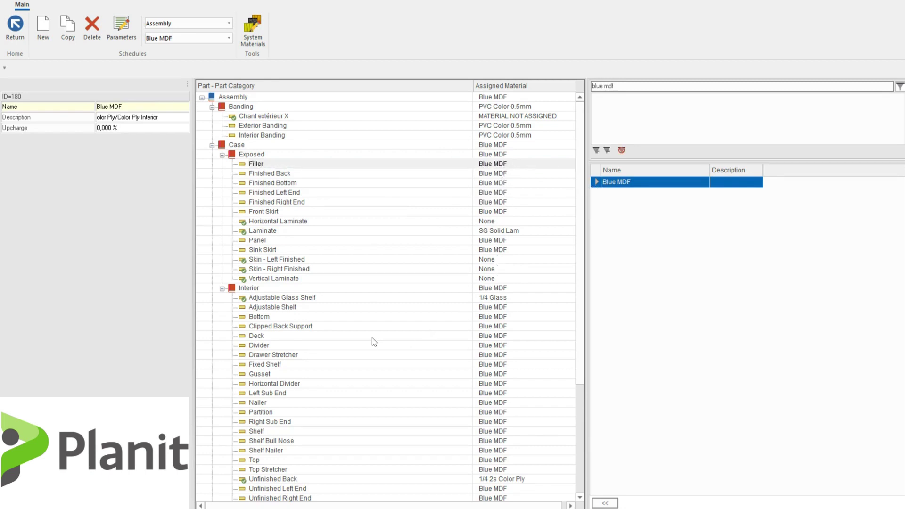
scroll(307, 300, down, 5)
Search for 'blue 1mm' and apply Blue 1mm to the Banding group.
scroll(315, 265, up, 4)
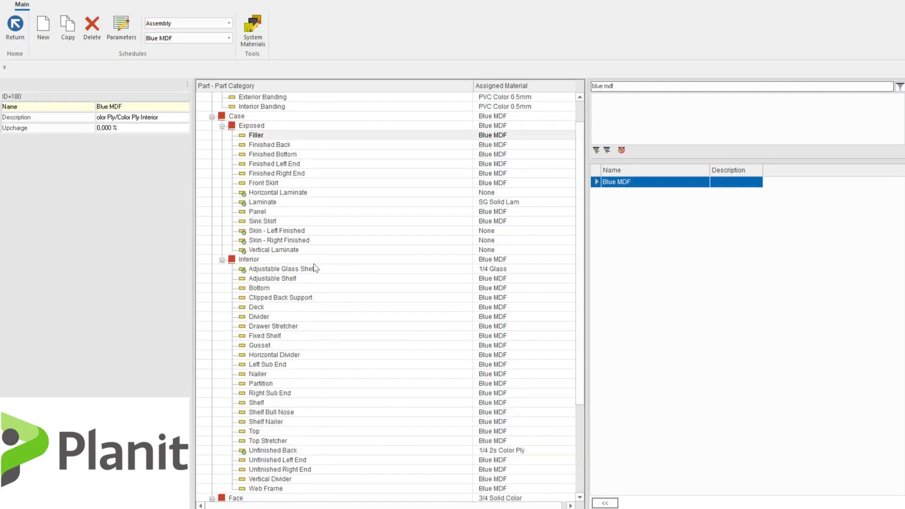
scroll(315, 270, down, 4)
scroll(330, 288, up, 5)
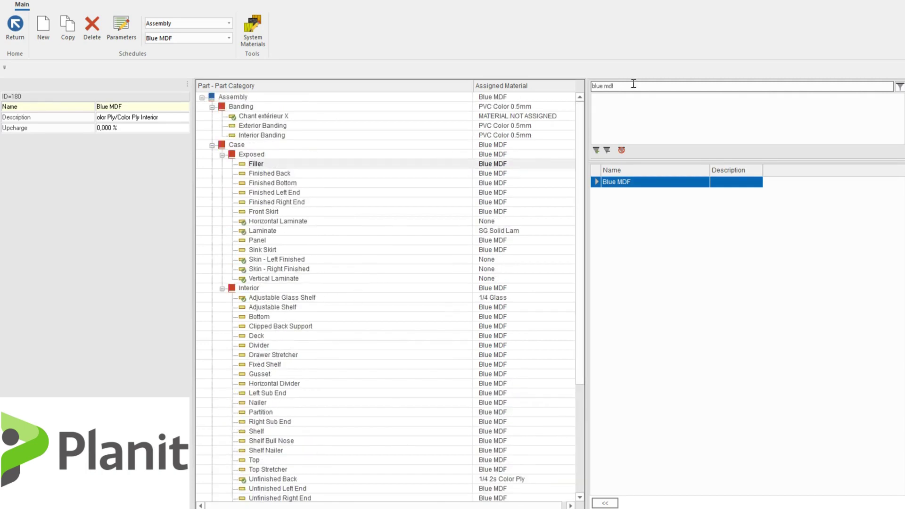
drag(621, 83, 553, 87)
text(blue 1mm)
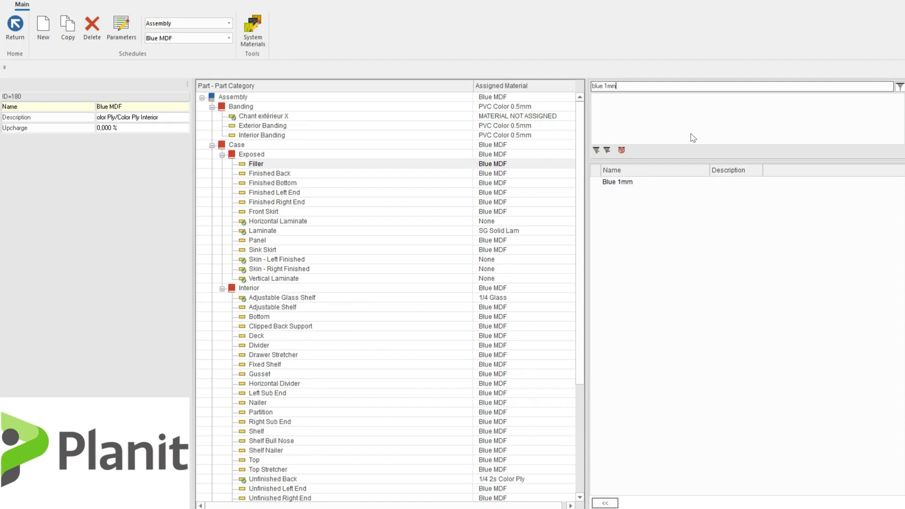
click(631, 184)
drag(626, 184, 494, 103)
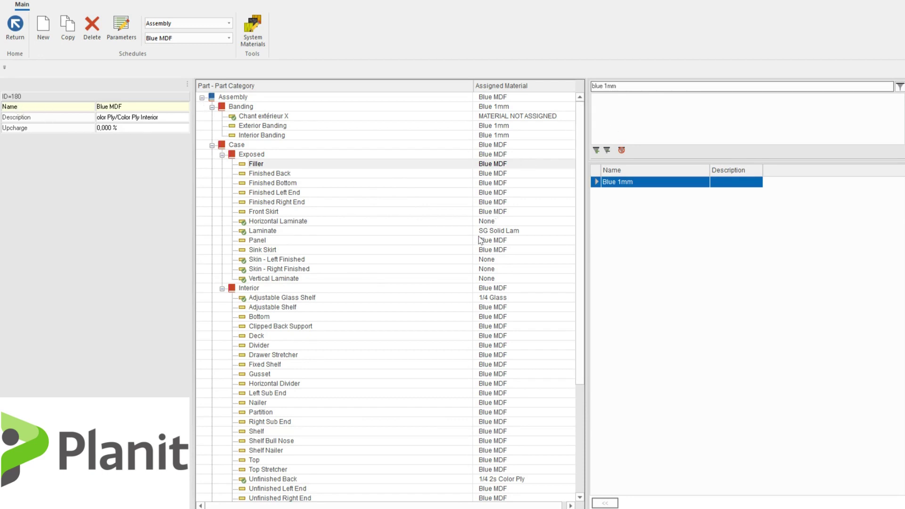
Return to the welcome screen, start a new job and show its cabinet material schedules.
click(13, 38)
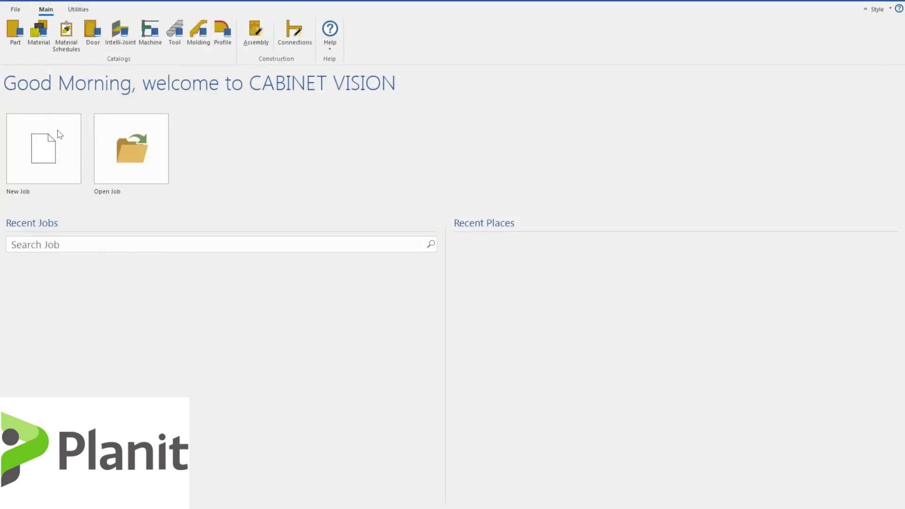
click(49, 151)
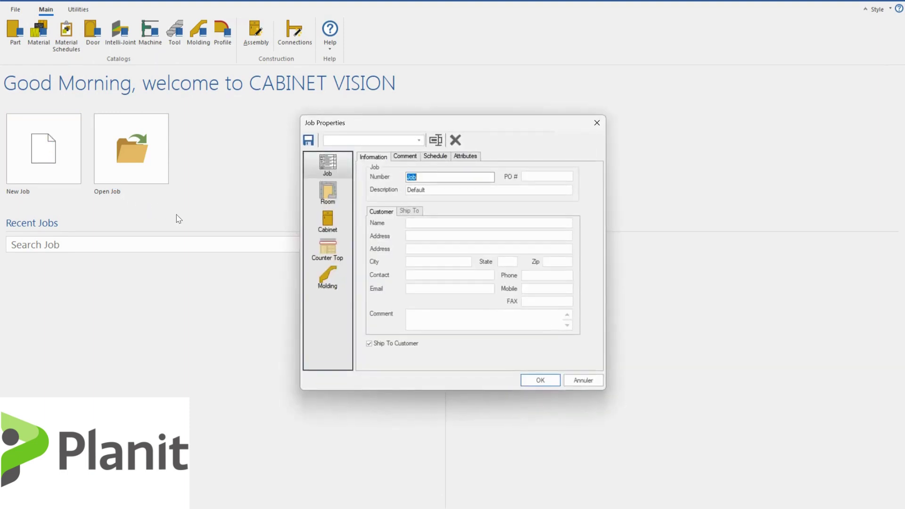
click(326, 225)
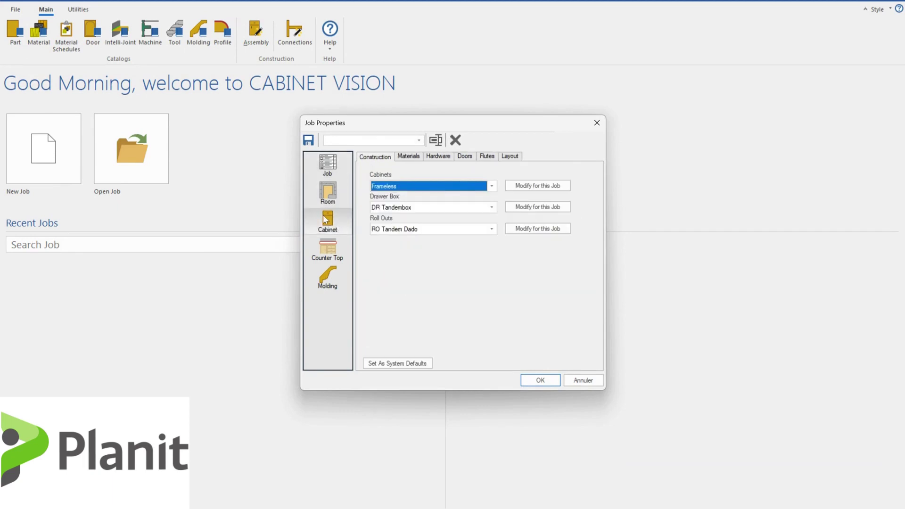
click(415, 159)
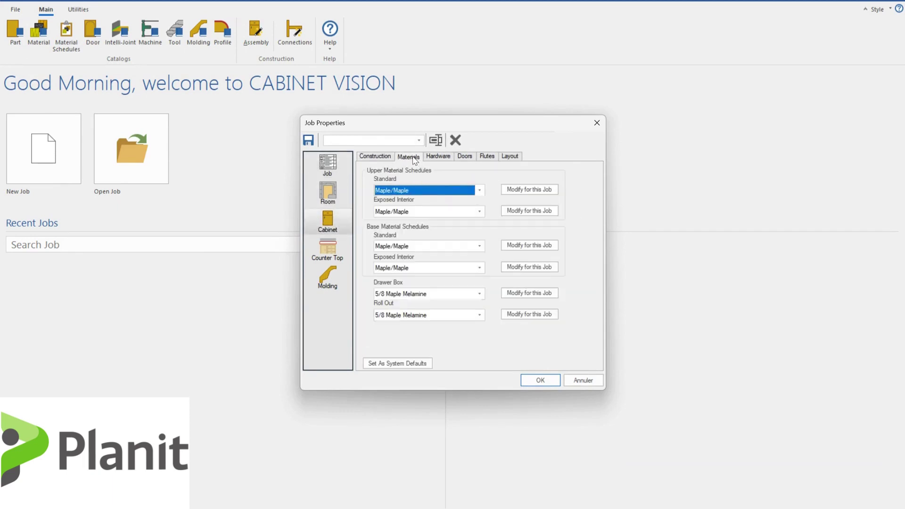
Choose Blue MDF for upper and base Standard and Exposed Interior, then close Job Properties.
click(404, 191)
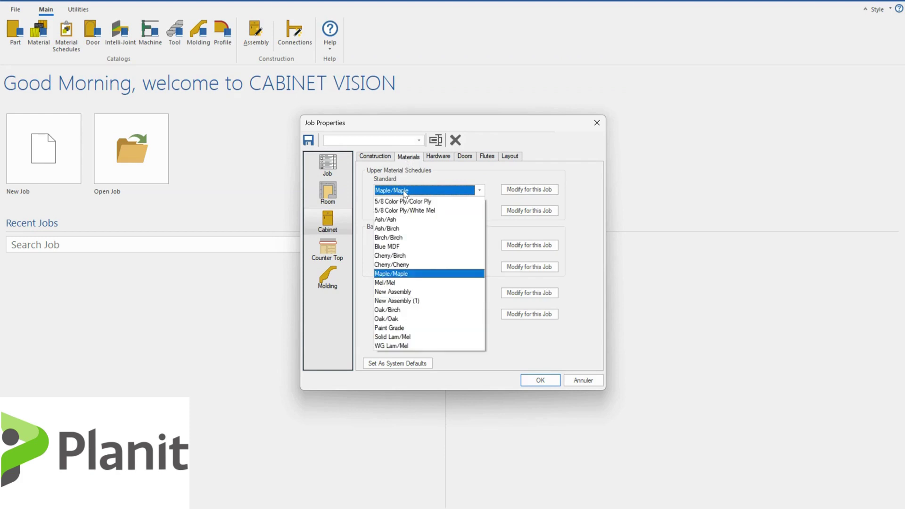
click(401, 246)
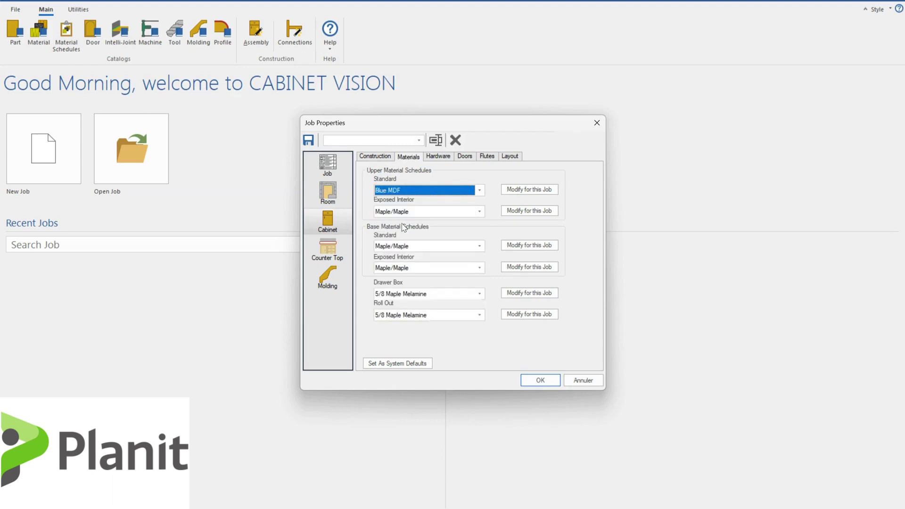
click(402, 212)
click(402, 266)
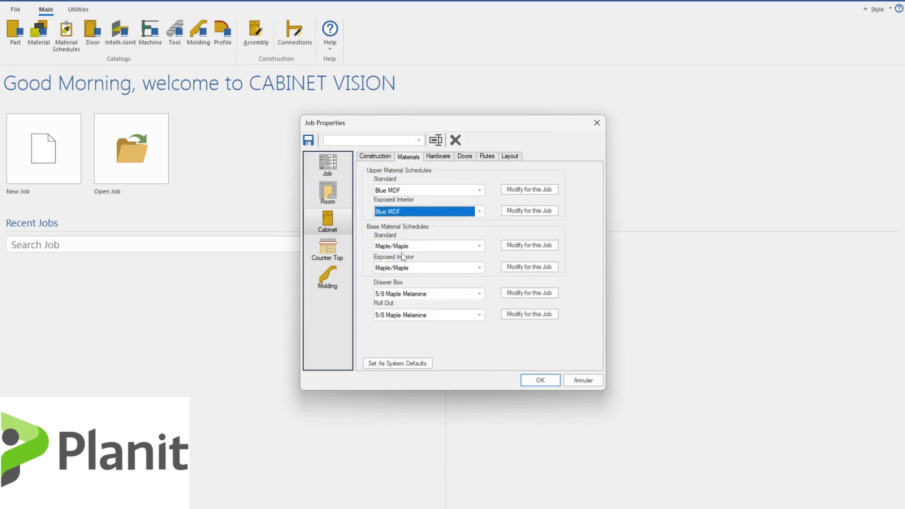
click(404, 246)
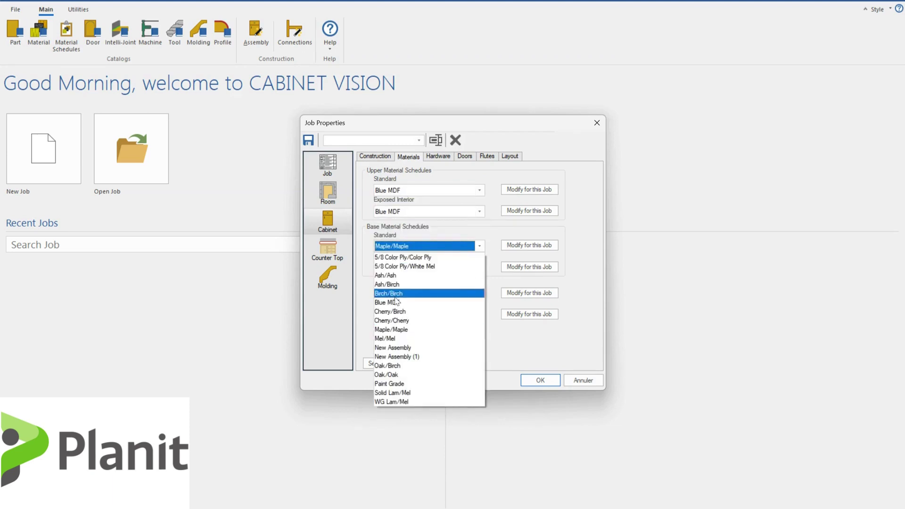
click(395, 302)
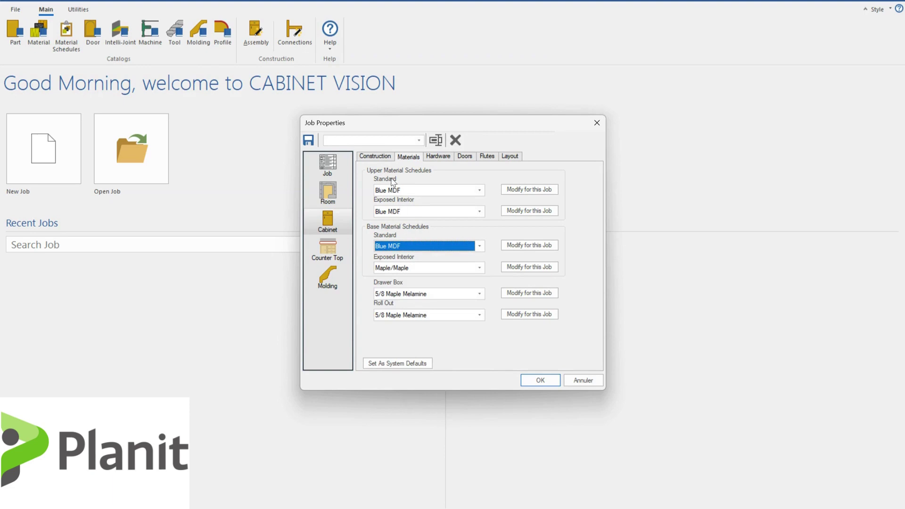
click(410, 268)
click(400, 324)
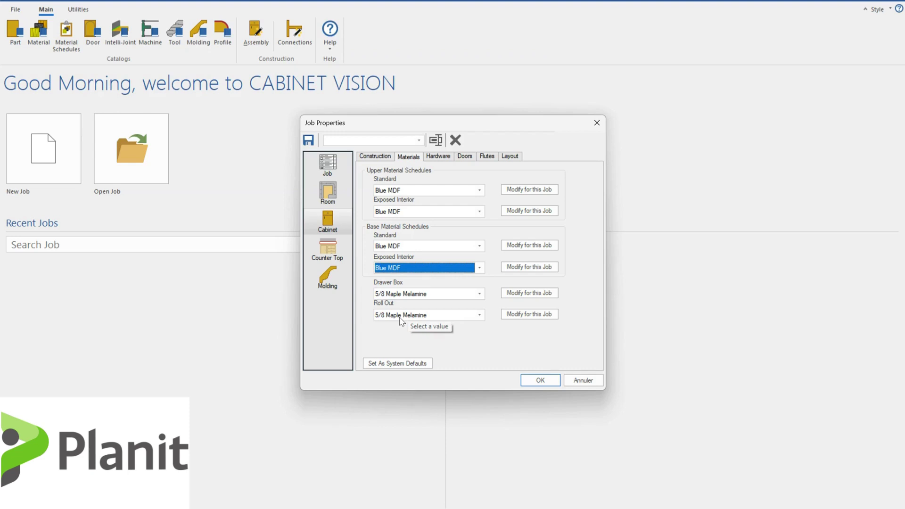
click(597, 123)
click(60, 43)
Switch to Door material schedules and copy the current schedule as Blue MDF.
click(60, 42)
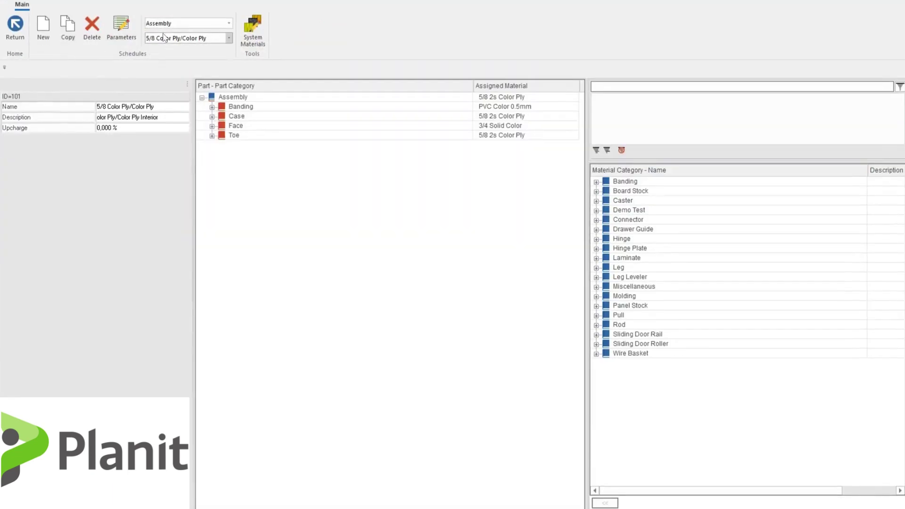
click(166, 24)
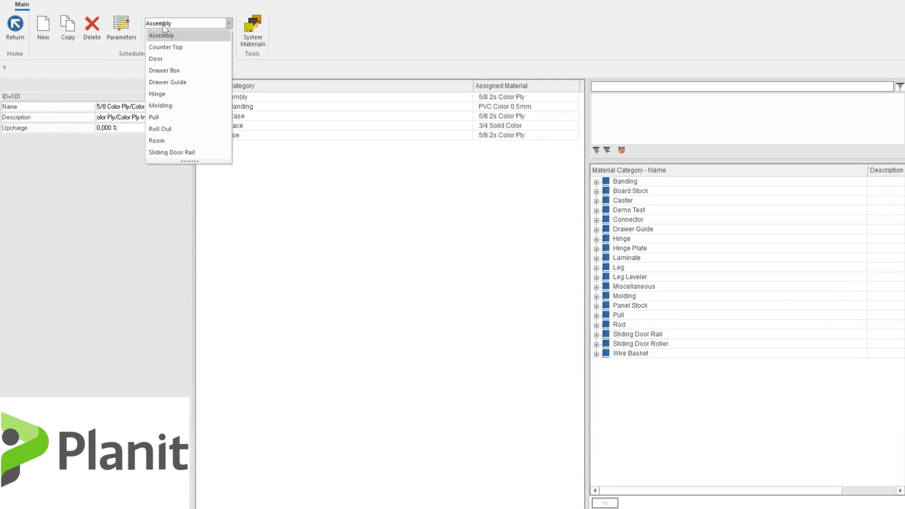
click(162, 61)
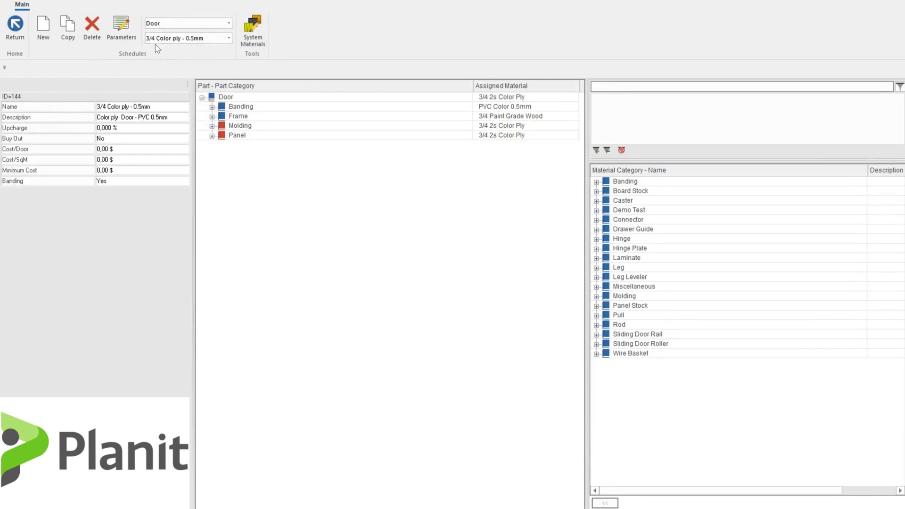
click(68, 28)
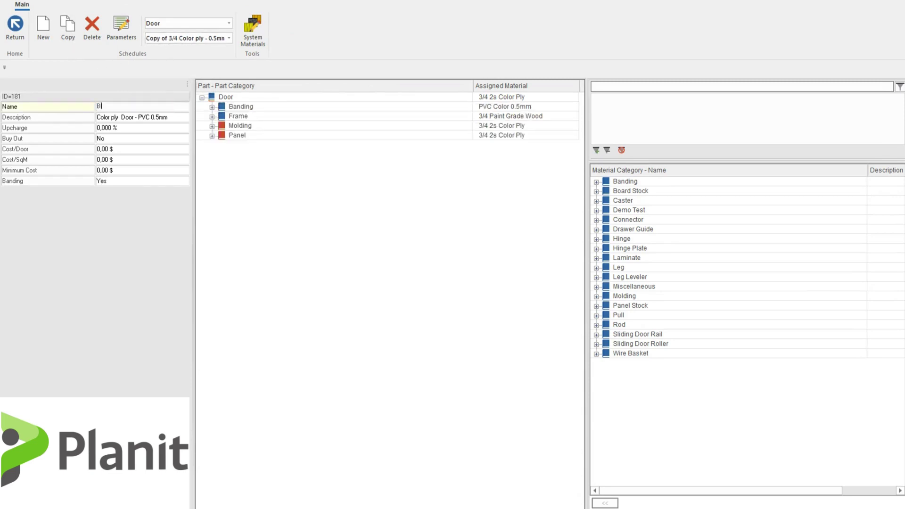
text(MDF)
click(238, 160)
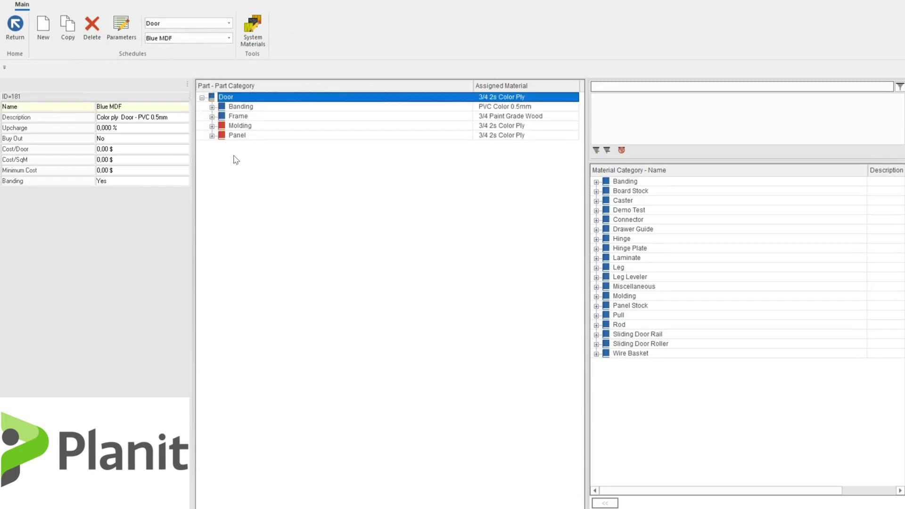
Expand the door's Panel, Molding, Frame and Banding groups and assign Blue MDF to the whole door.
click(212, 135)
click(212, 126)
click(212, 116)
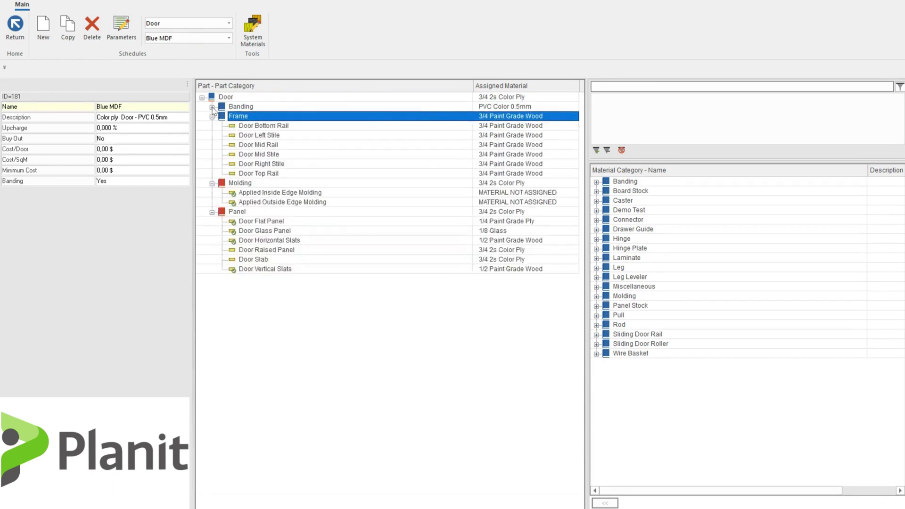
click(212, 107)
click(626, 87)
text(blue)
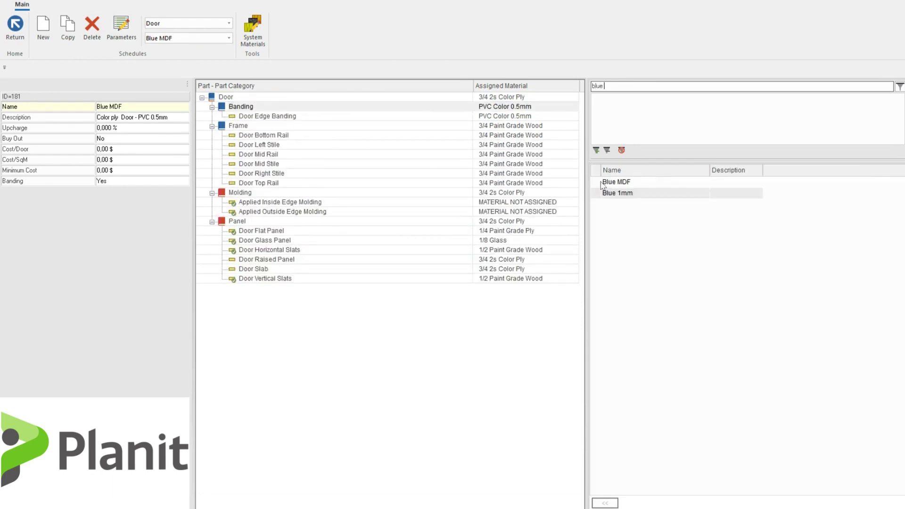
click(627, 183)
drag(576, 170, 506, 98)
Assign Blue 1mm to the door banding and return to the welcome screen.
click(612, 194)
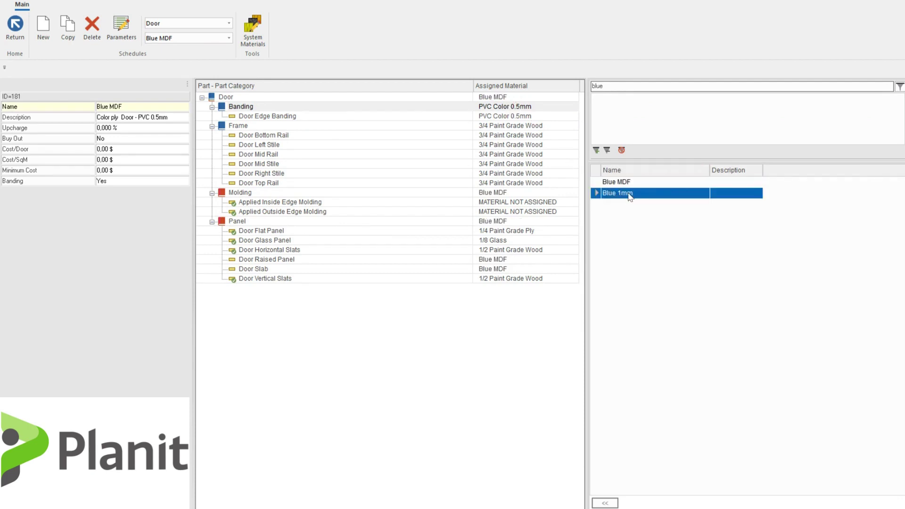
drag(494, 109, 494, 109)
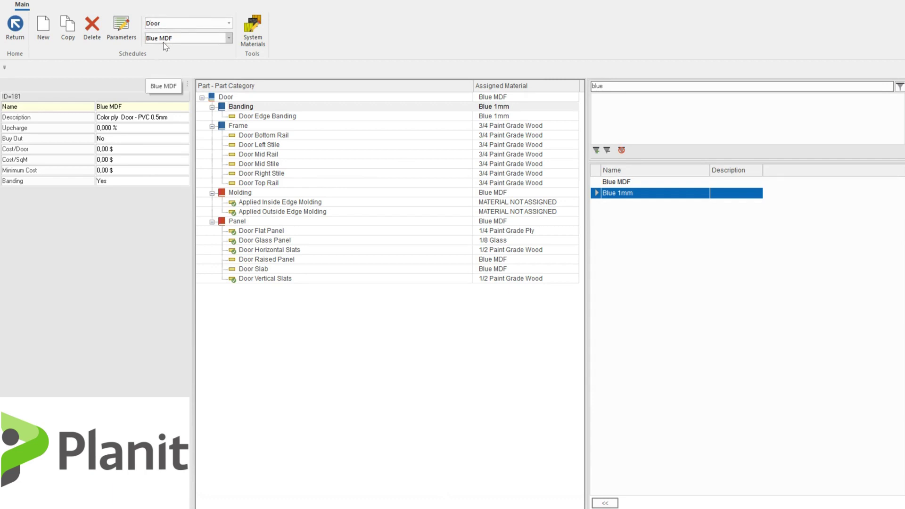
click(16, 32)
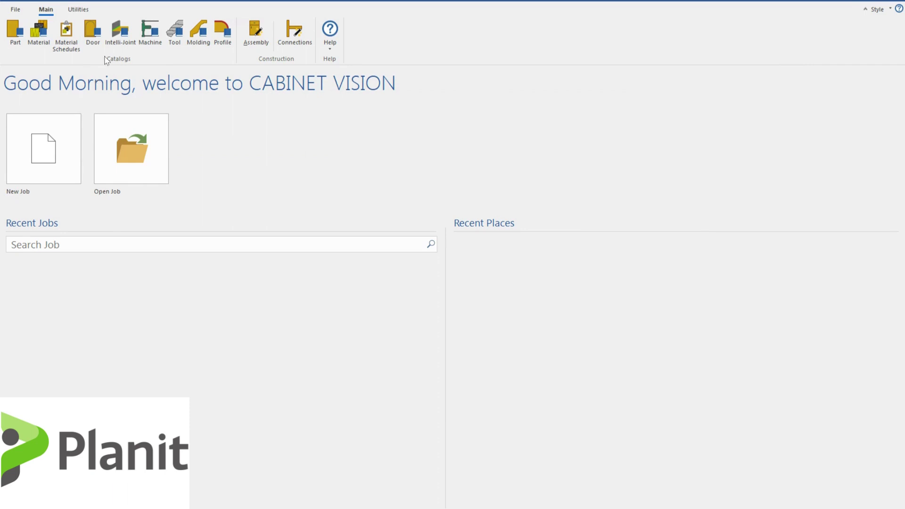
Open the Slab door's properties in the Door Manager.
click(93, 38)
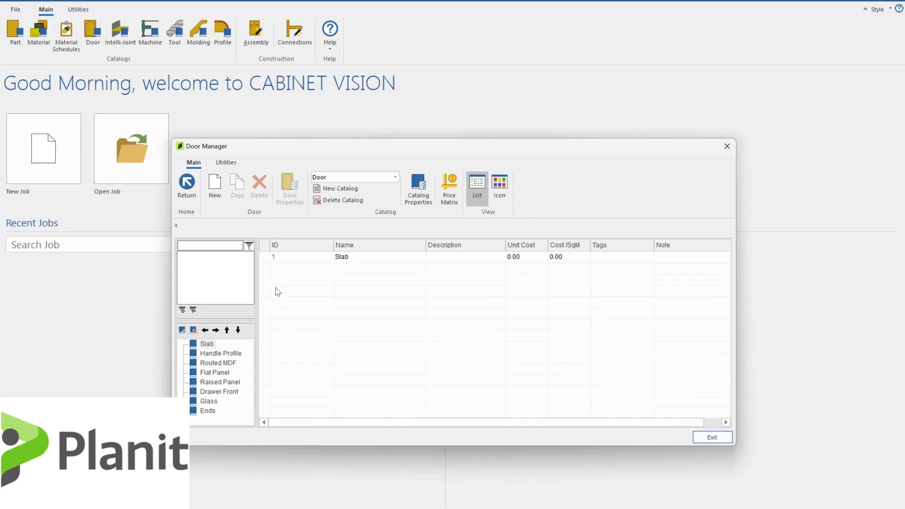
click(298, 258)
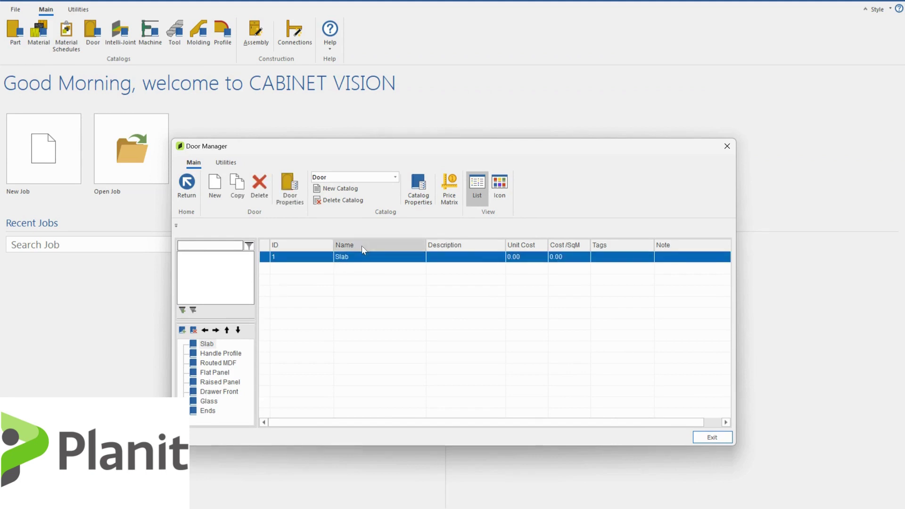
double_click(304, 260)
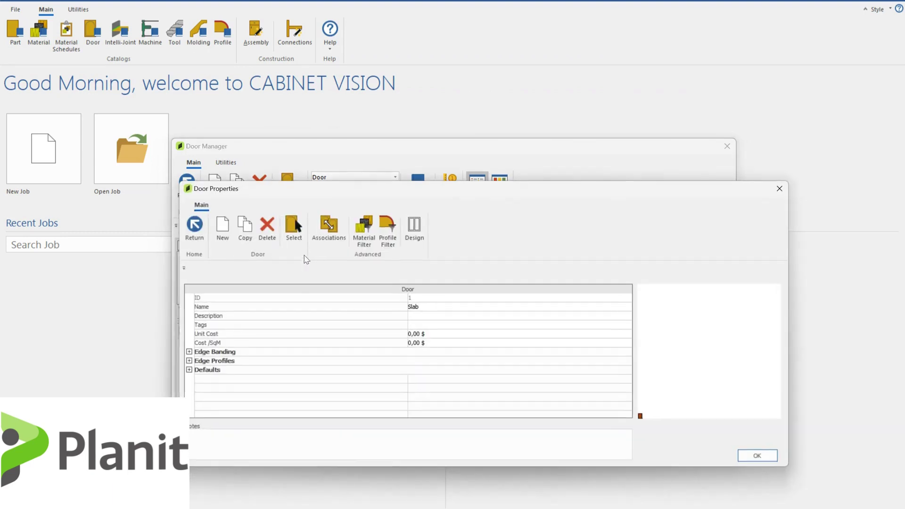
drag(418, 155, 421, 137)
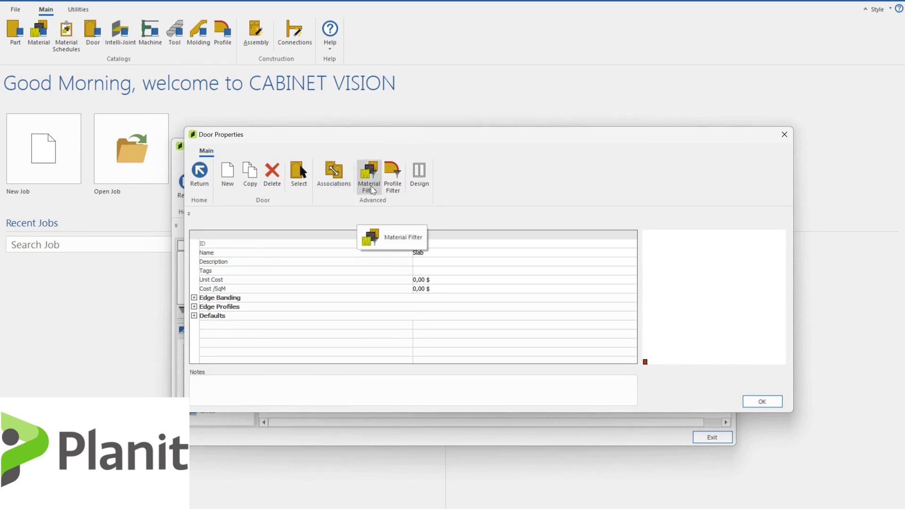
Add Blue MDF to the Slab door's material filter, save, confirm and exit the Door Manager.
click(370, 182)
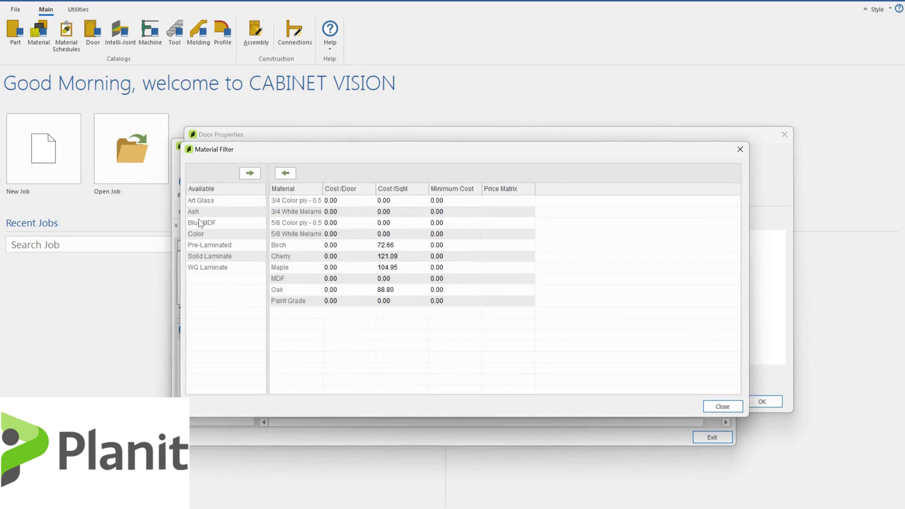
click(215, 223)
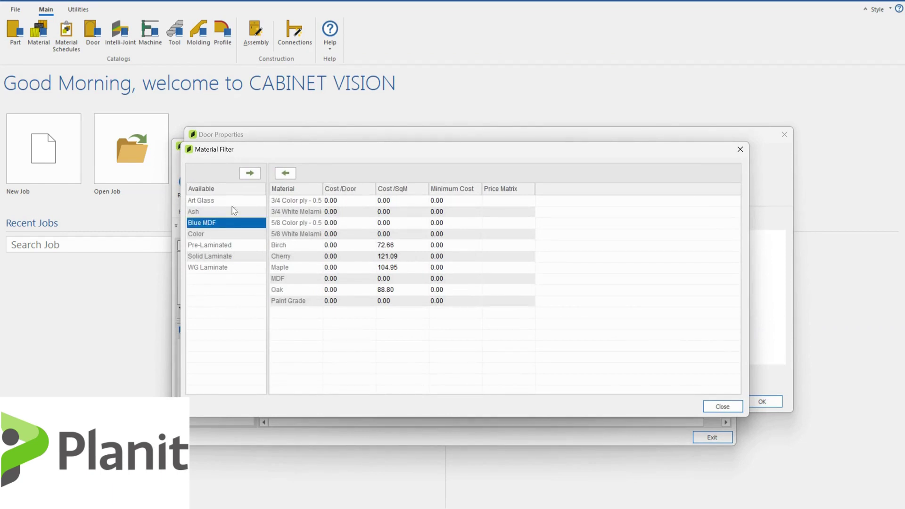
click(247, 174)
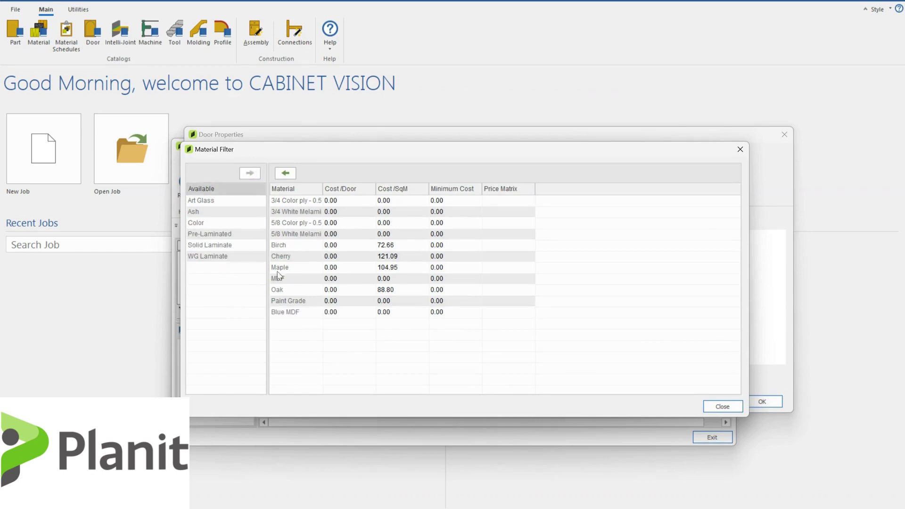
click(289, 313)
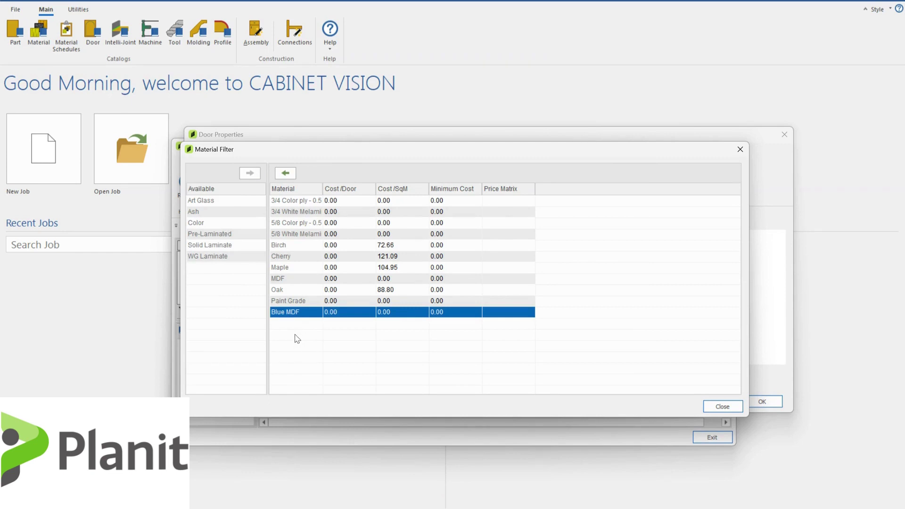
click(721, 406)
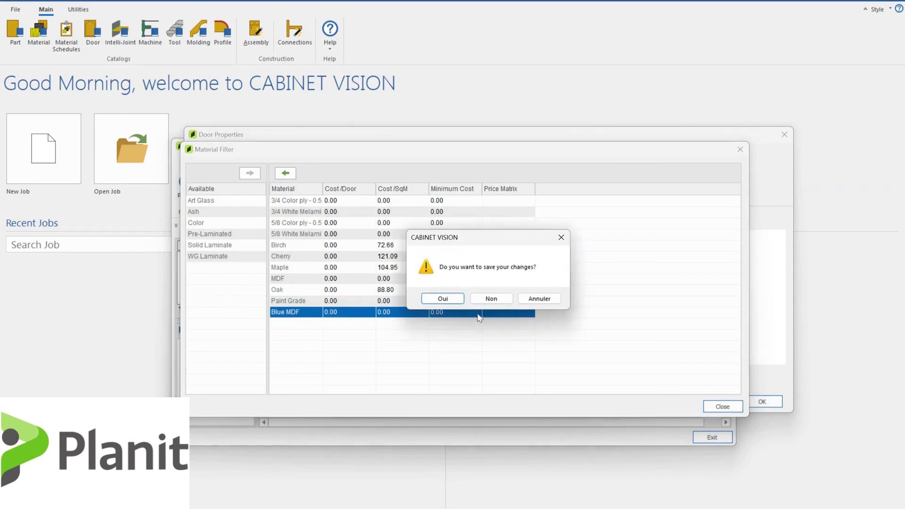
click(441, 300)
click(753, 403)
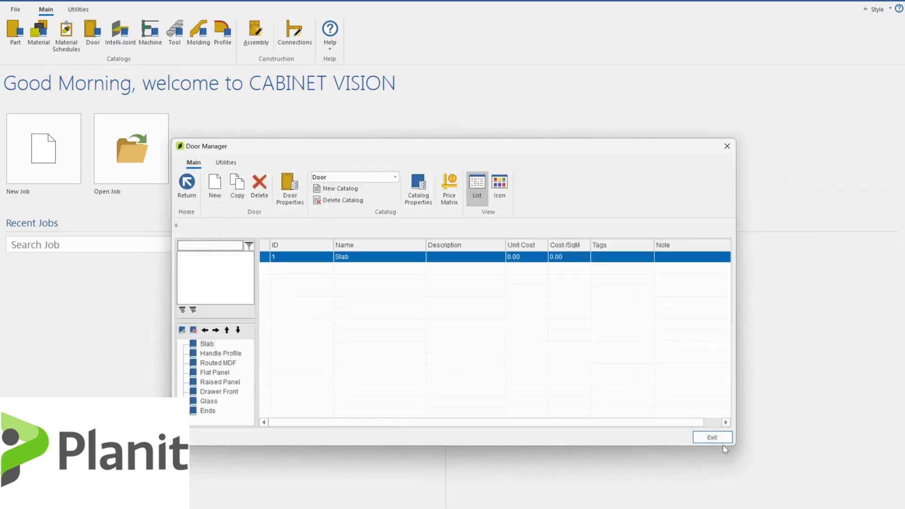
click(711, 437)
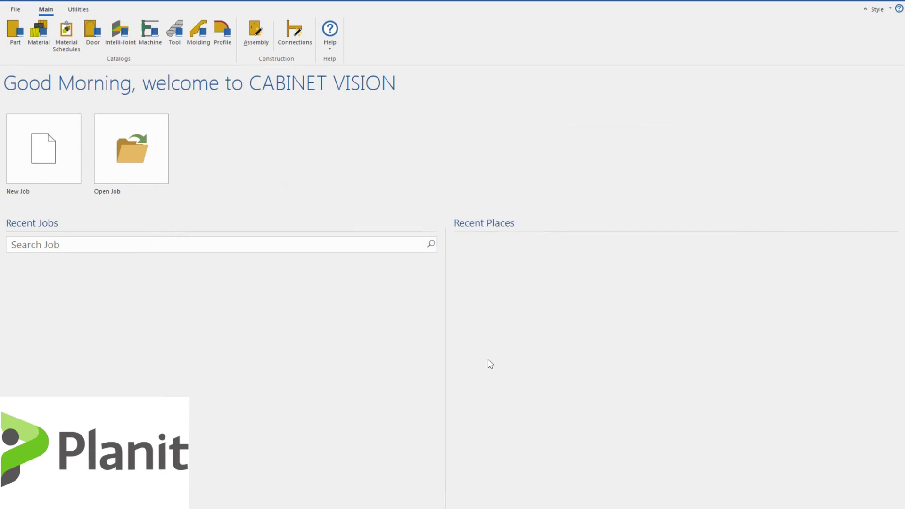
Start a new job and set upper and base Standard and Exposed Interior schedules to Blue MDF.
click(59, 161)
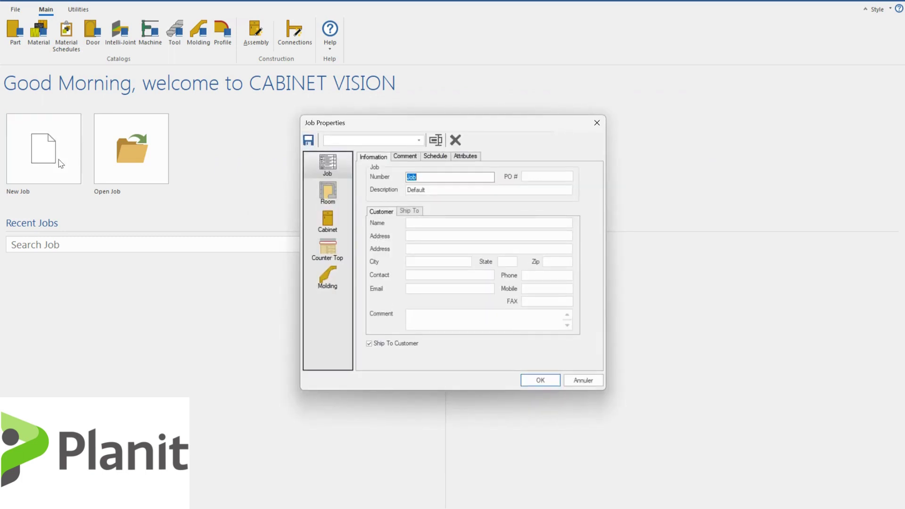
click(335, 227)
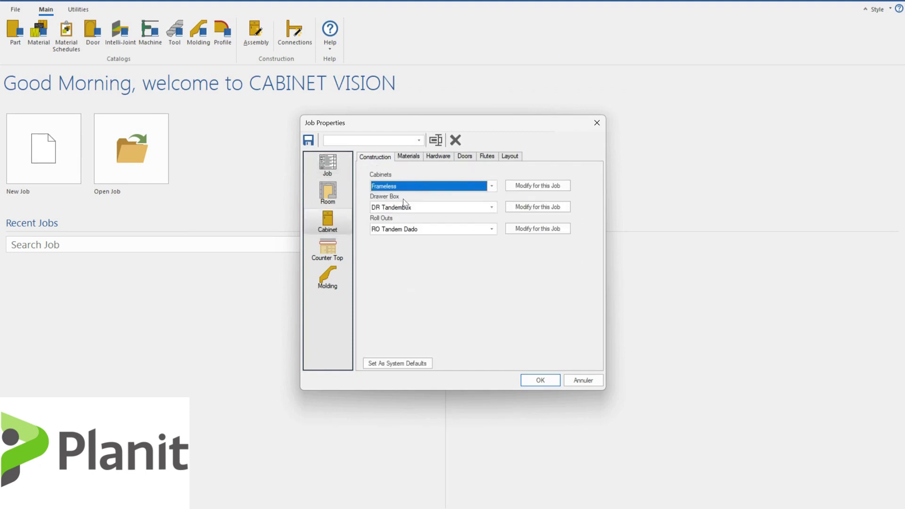
click(408, 156)
click(406, 191)
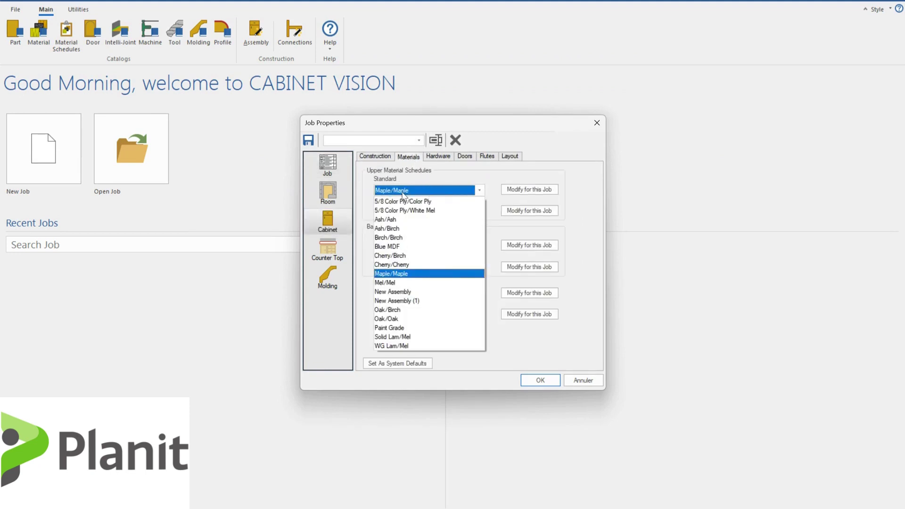
click(397, 246)
click(393, 213)
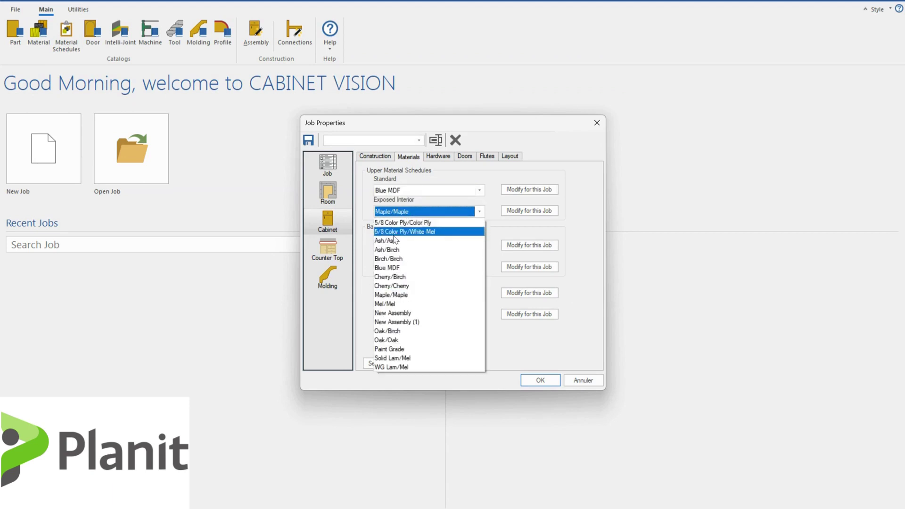
click(395, 265)
click(394, 246)
click(391, 302)
click(406, 267)
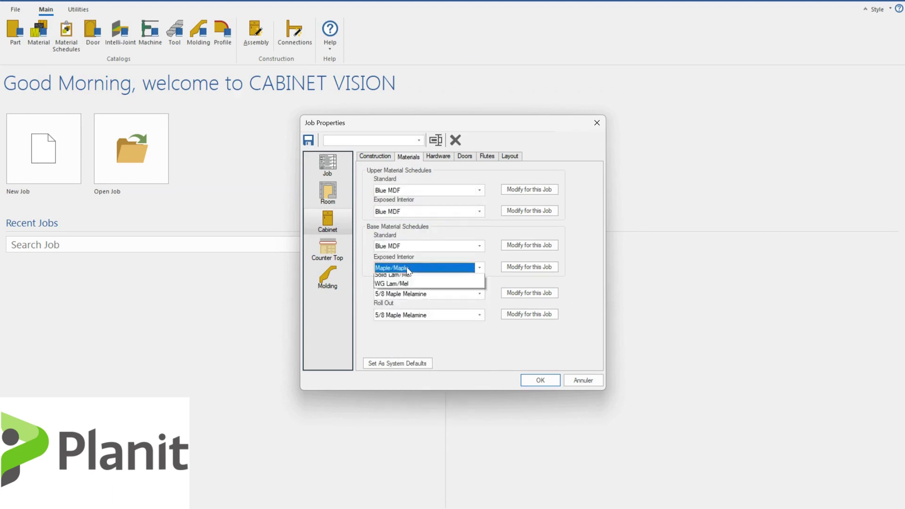
click(397, 324)
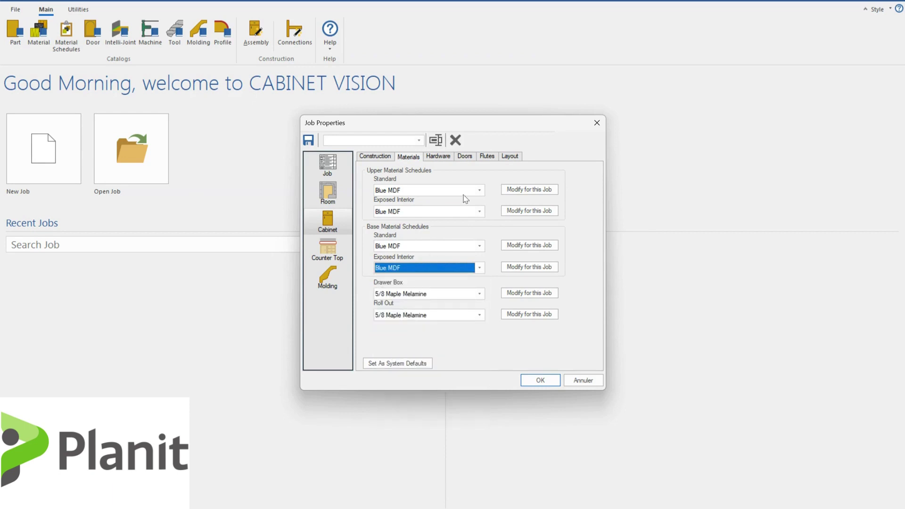
Set the job's door Material to Blue MDF and accept the job settings.
click(462, 157)
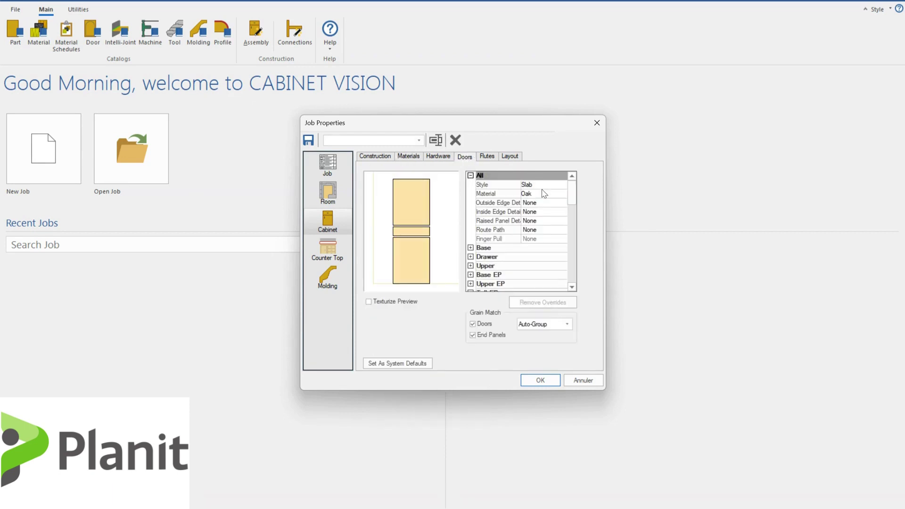
click(557, 194)
click(562, 194)
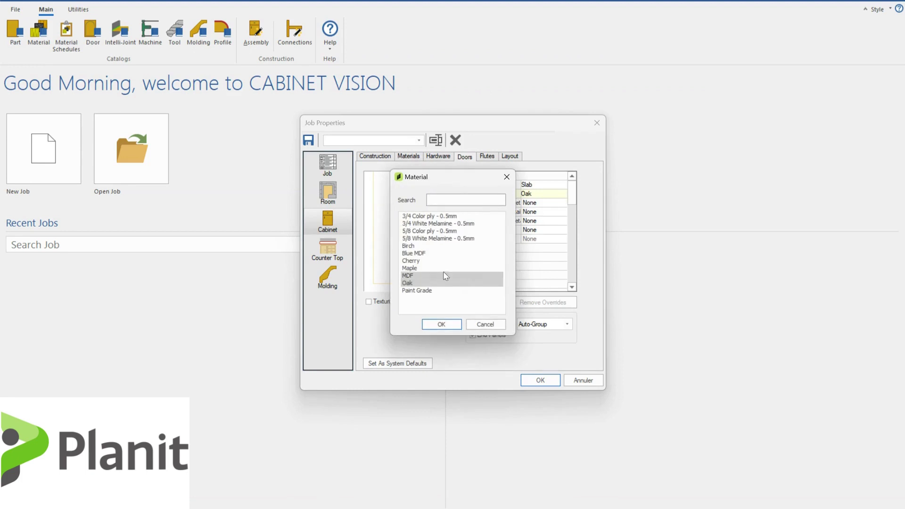
click(422, 253)
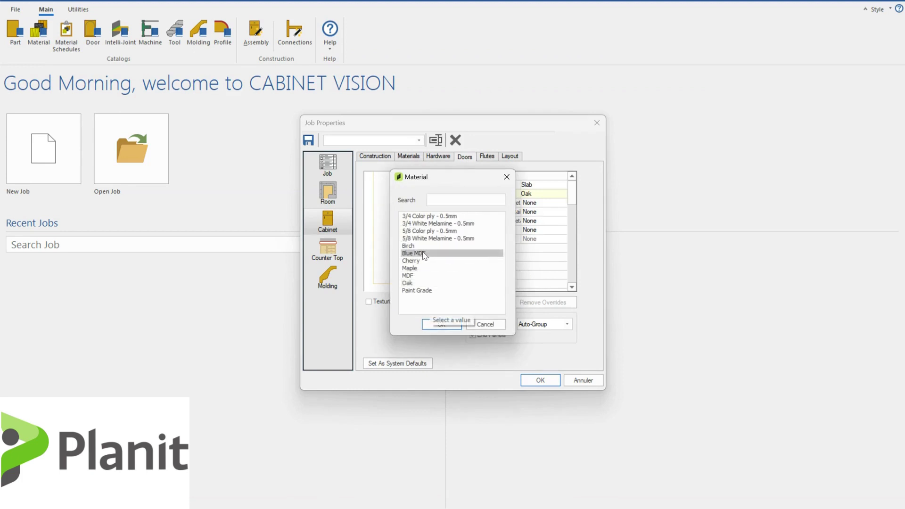
click(441, 325)
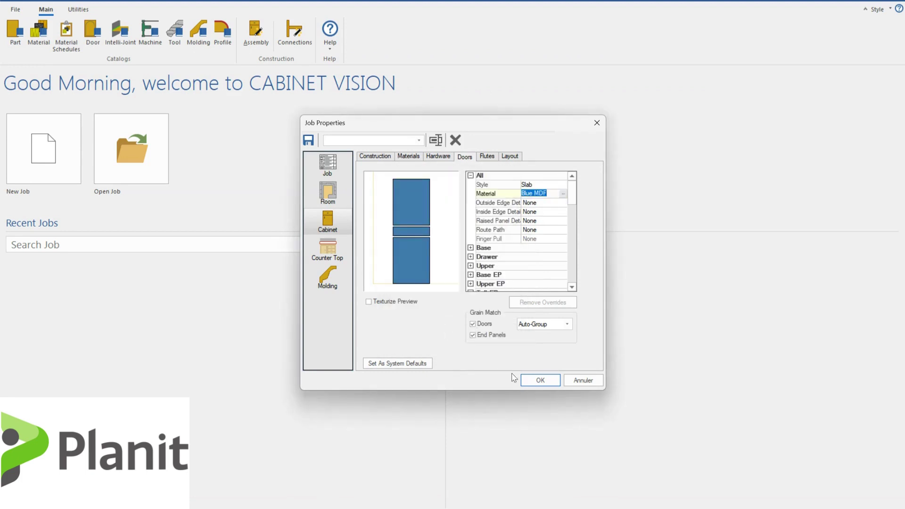
click(539, 381)
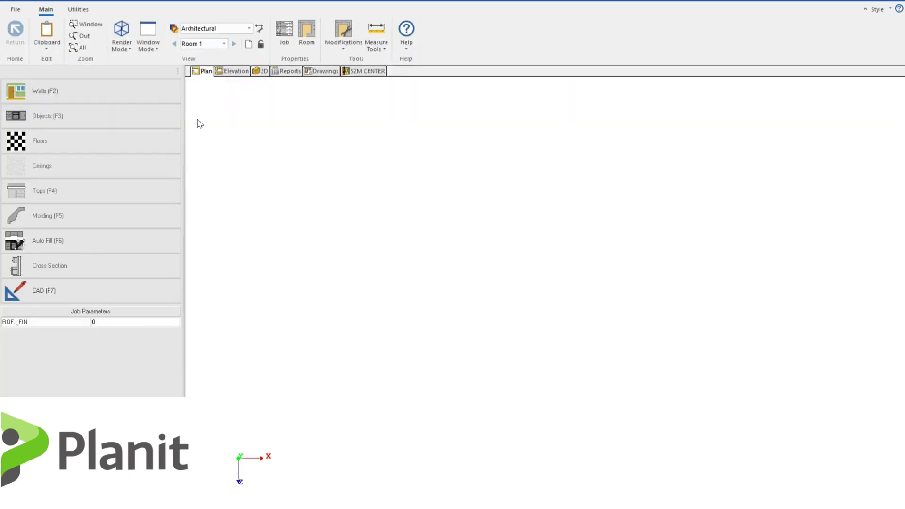
Draw a 2483.6-long wall and switch to its elevation view.
click(135, 93)
click(360, 187)
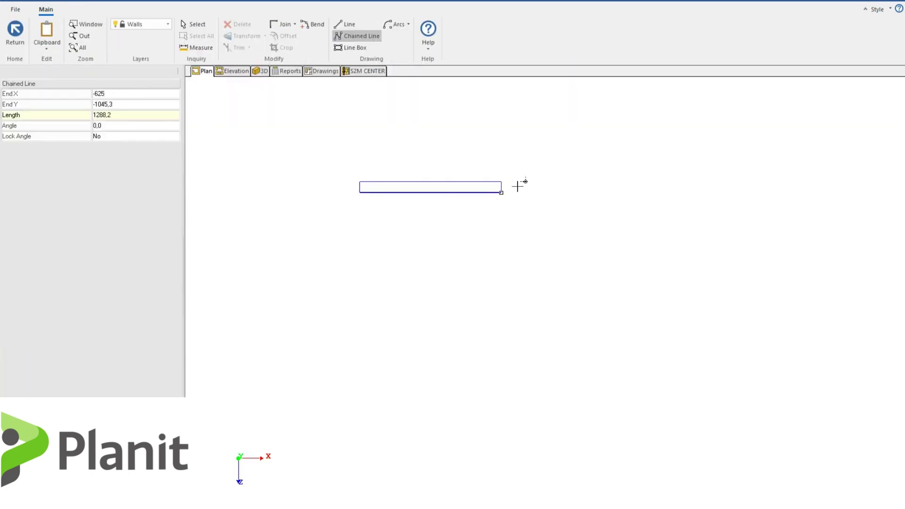
click(596, 186)
key(Escape)
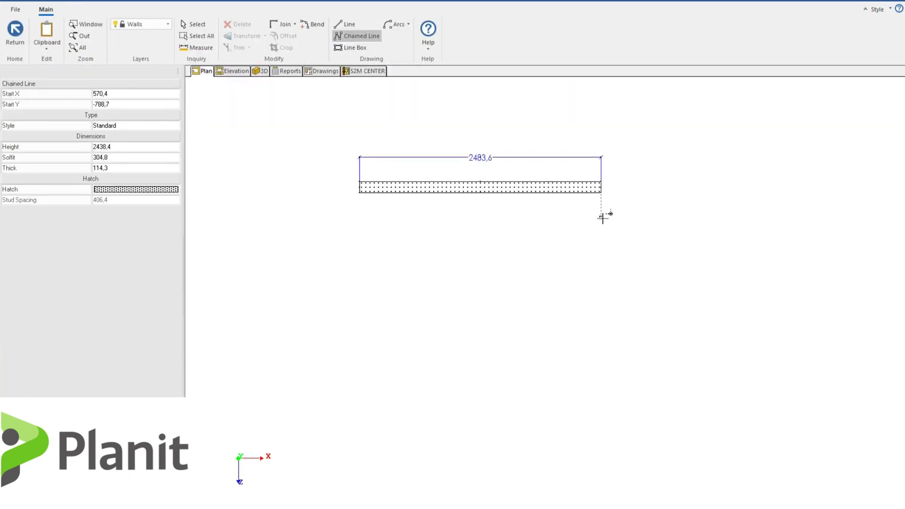
key(Escape)
click(233, 71)
Place a Custom Cabinets Base Door (Right) cabinet on the wall.
click(94, 91)
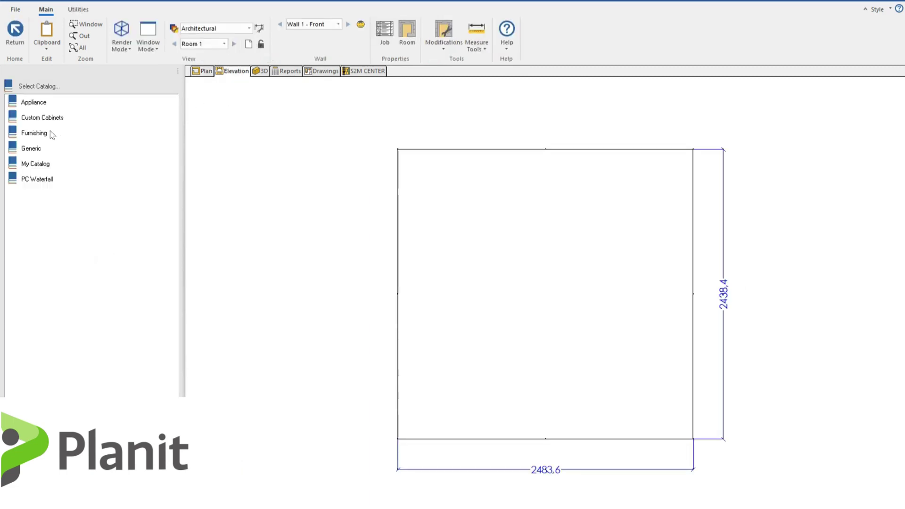
click(38, 119)
click(27, 120)
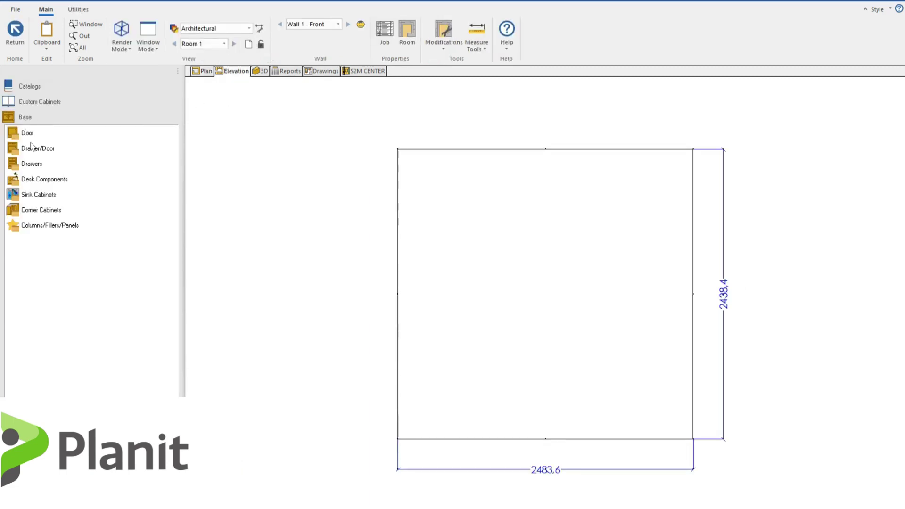
click(29, 134)
click(38, 163)
click(551, 283)
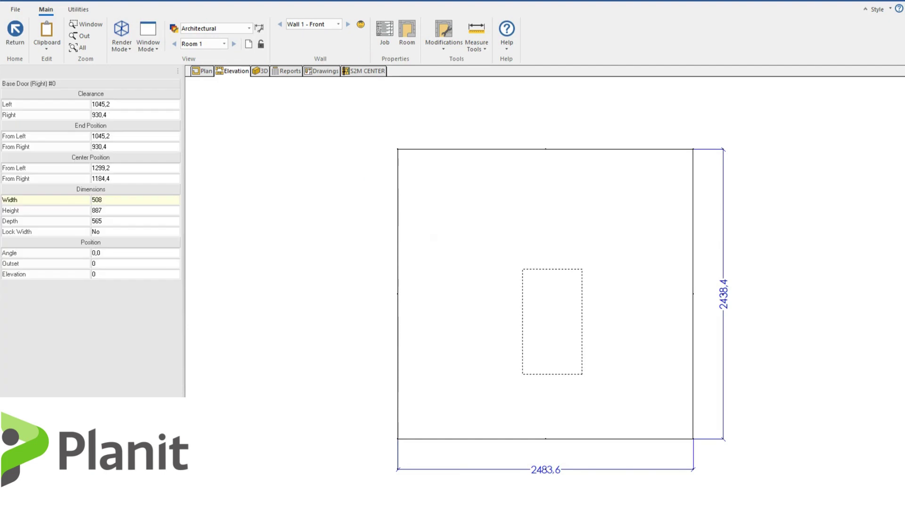
key(Escape)
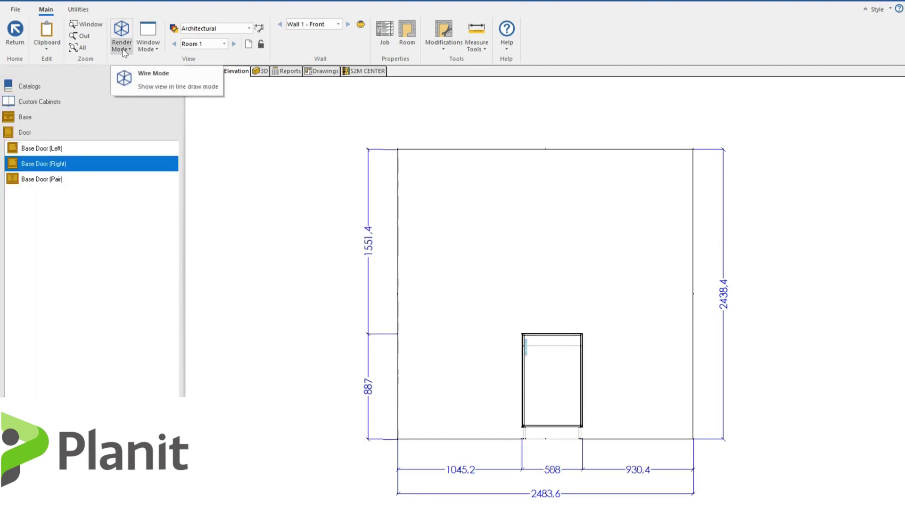
Set the elevation render mode to Texture after trying solid fill.
click(123, 51)
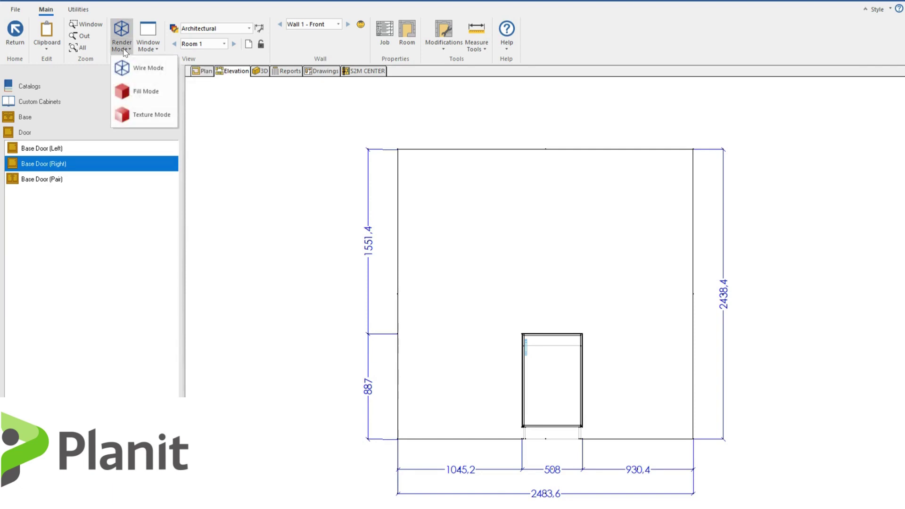
click(140, 92)
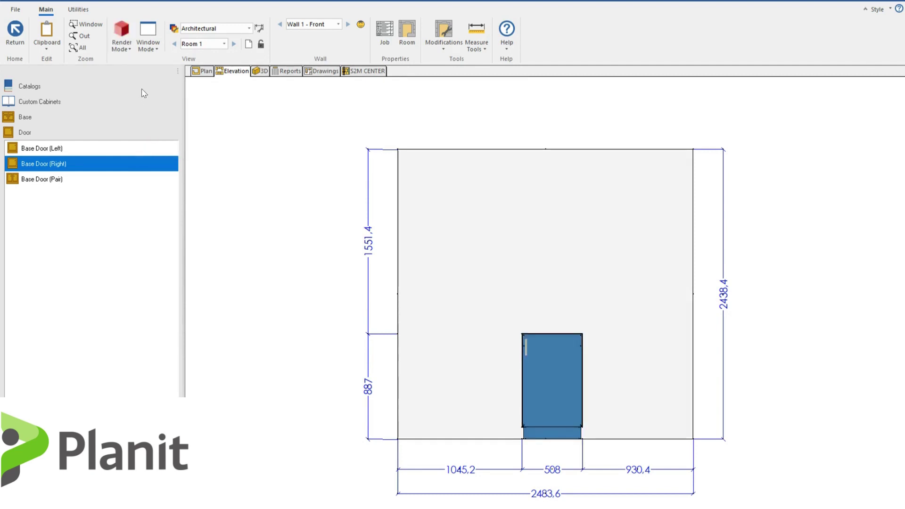
click(128, 47)
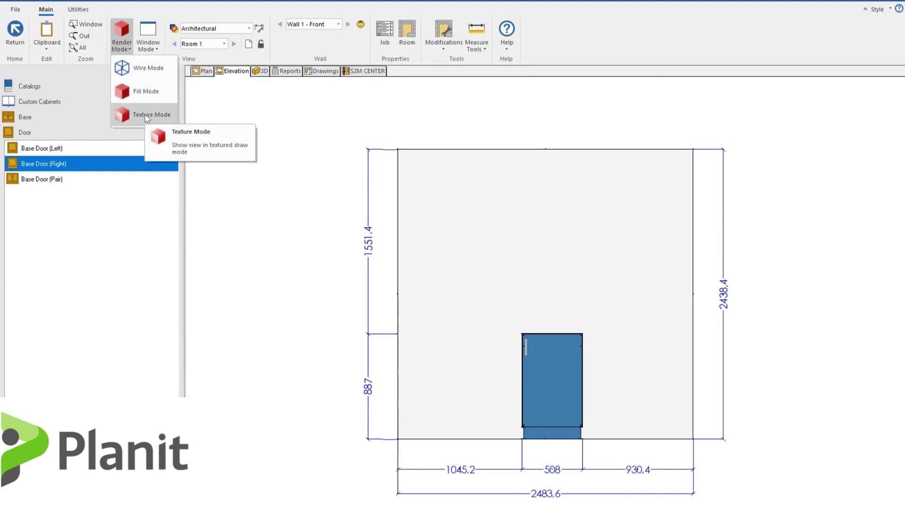
click(146, 115)
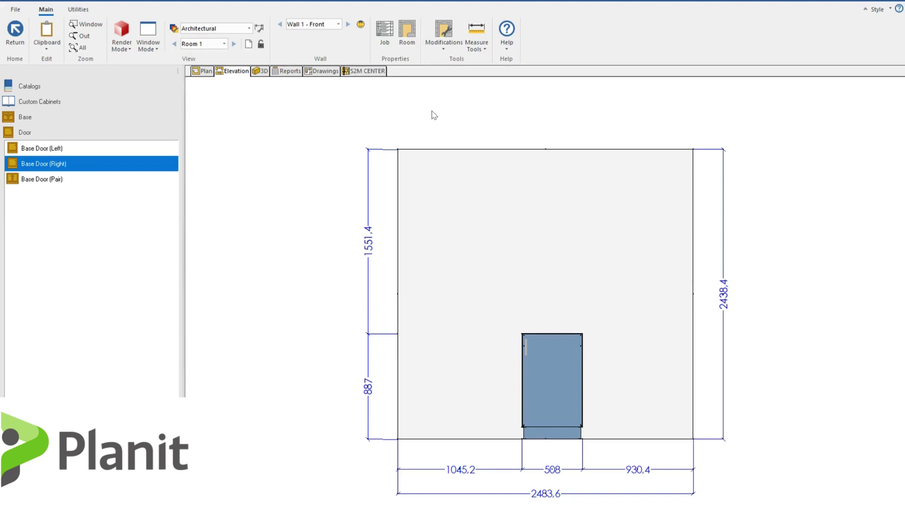
Open the job's cabinet material schedules and modify the Base Standard schedule for this job.
click(390, 42)
click(334, 208)
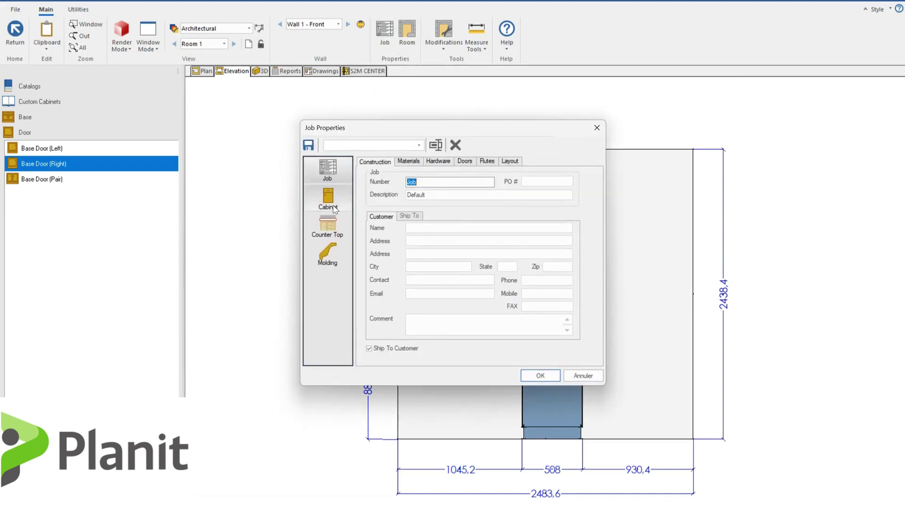
click(409, 163)
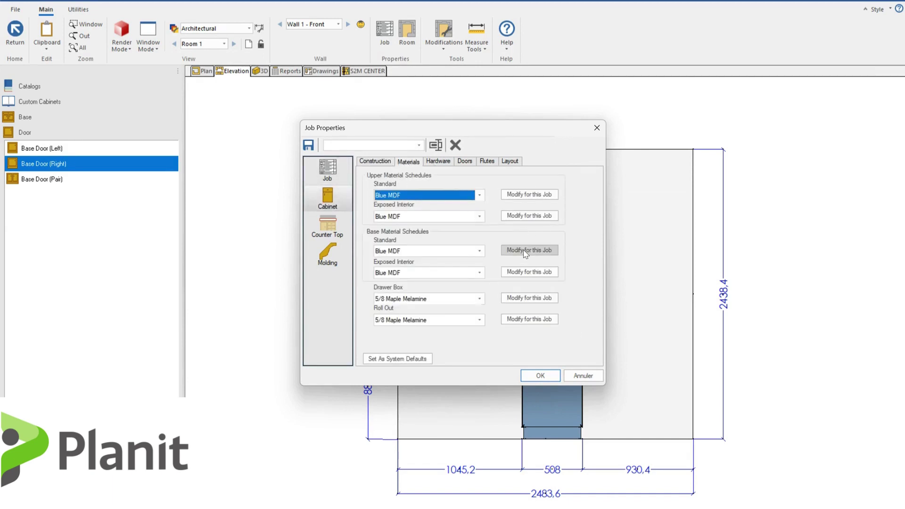
click(525, 251)
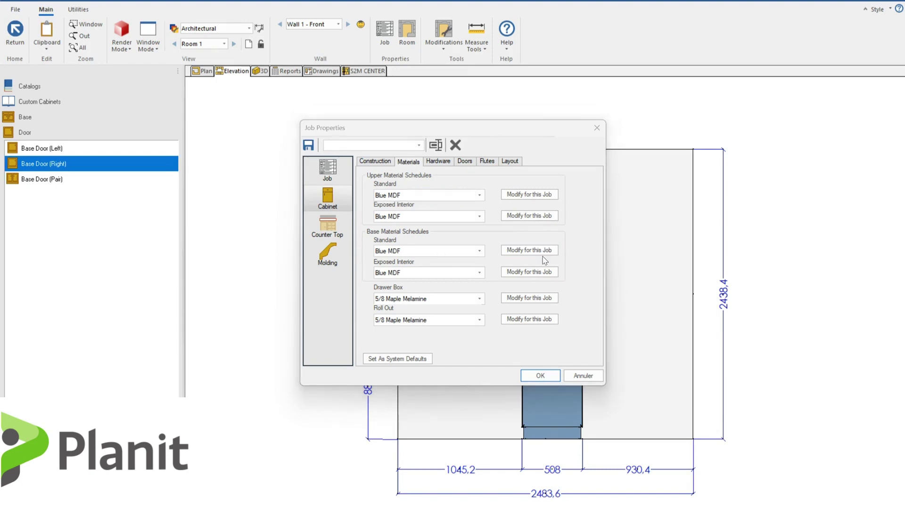
click(536, 254)
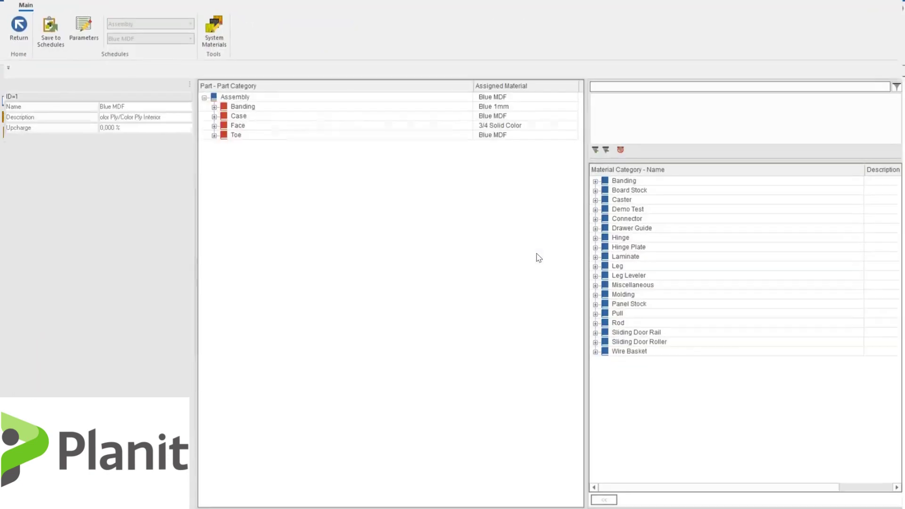
Expand the Toe, Face, Case, Banding, Interior and Exposed groups and inspect Adjustable Shelf and Finished Back.
click(211, 136)
click(211, 126)
click(212, 117)
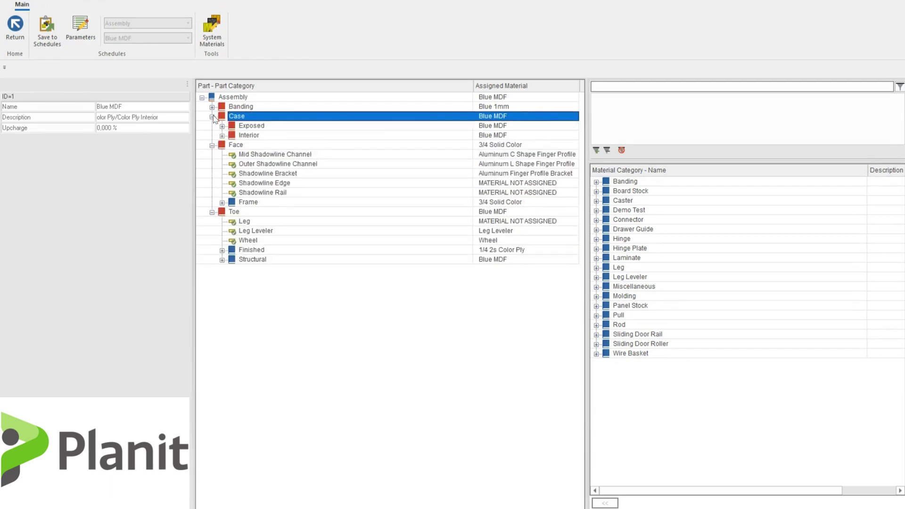
click(212, 107)
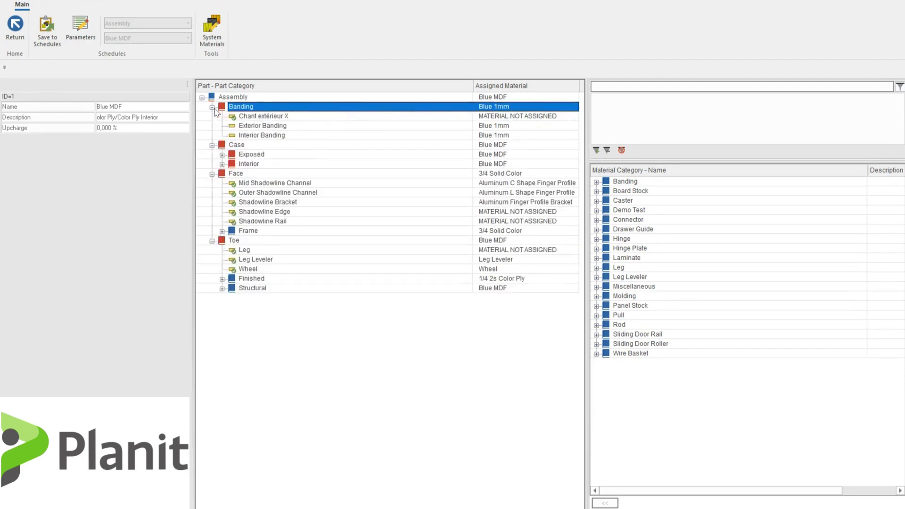
click(222, 164)
click(222, 154)
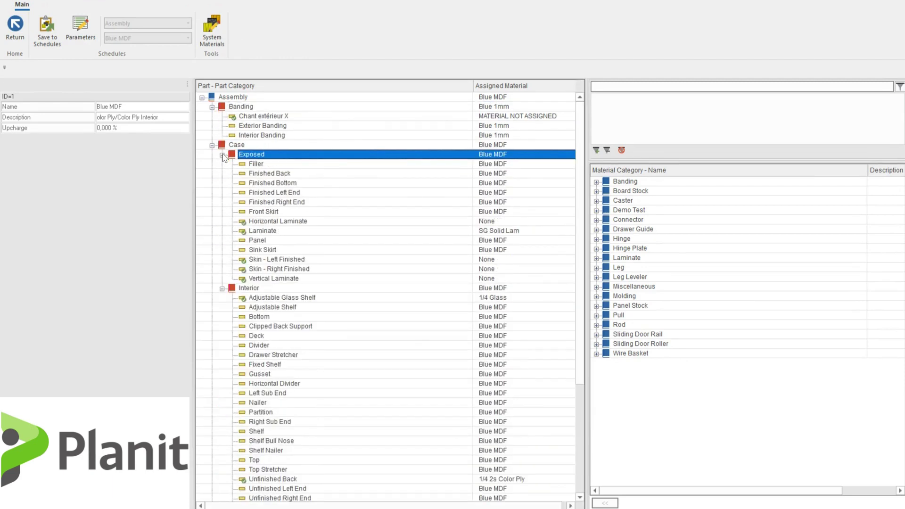
click(305, 310)
click(275, 176)
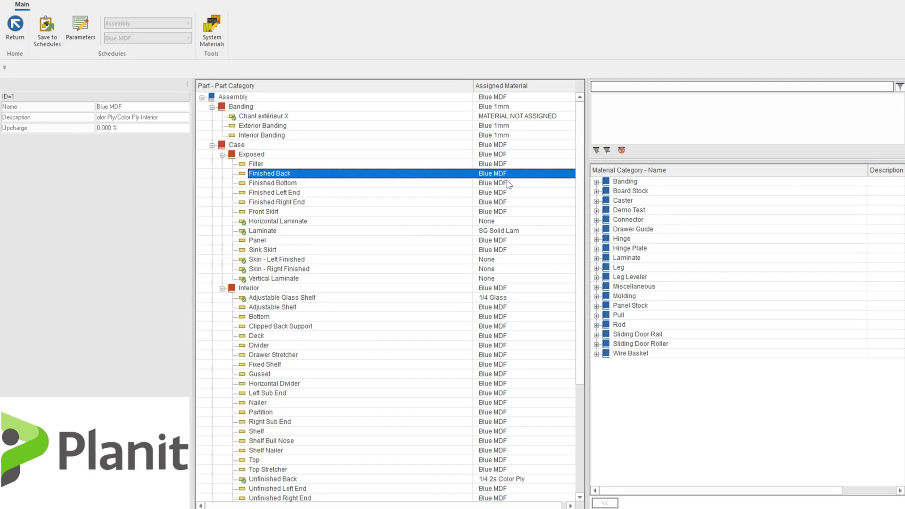
click(545, 54)
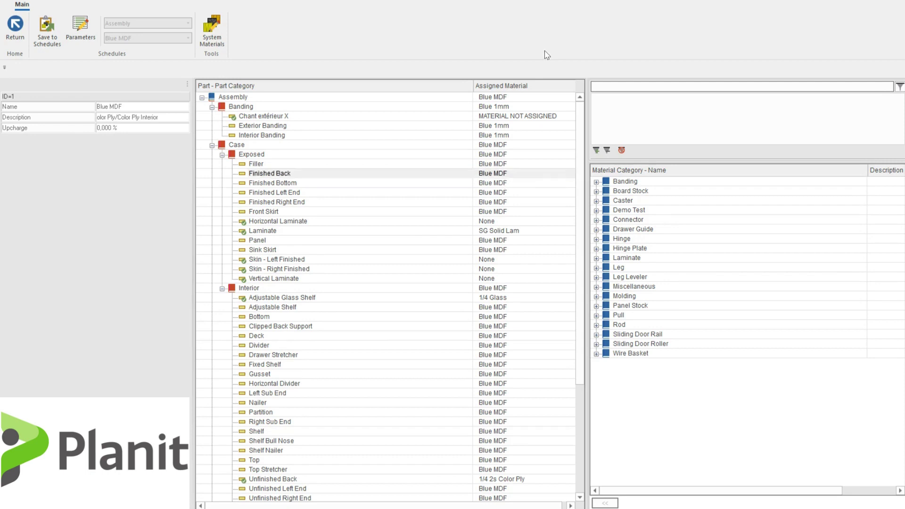